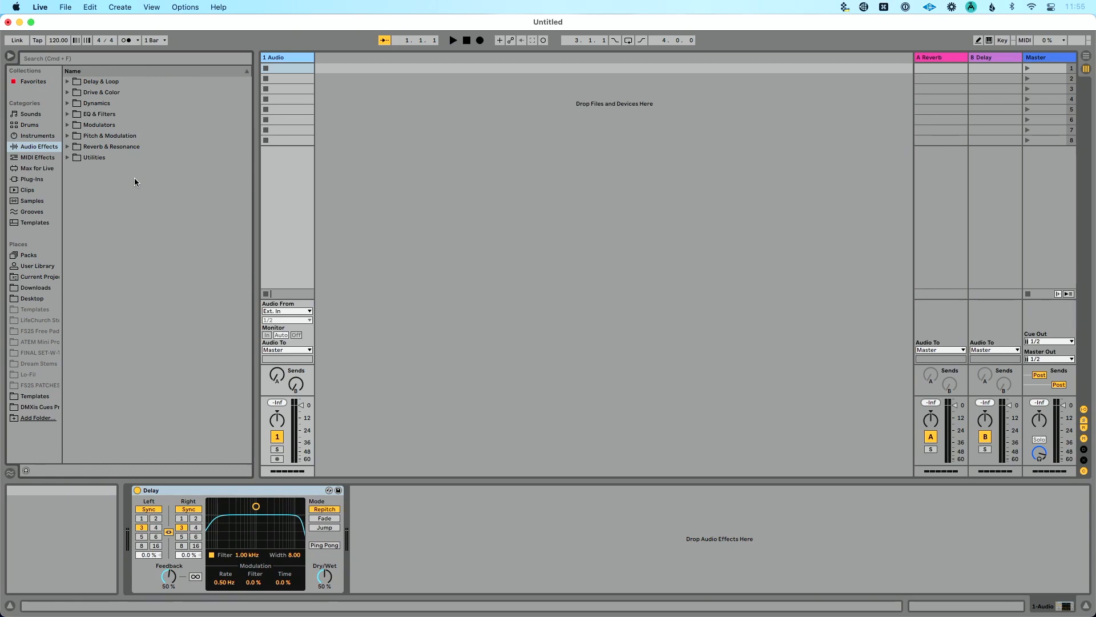
Step: List the audio effects without their category folders, and hide the browser and show it again
click(39, 146)
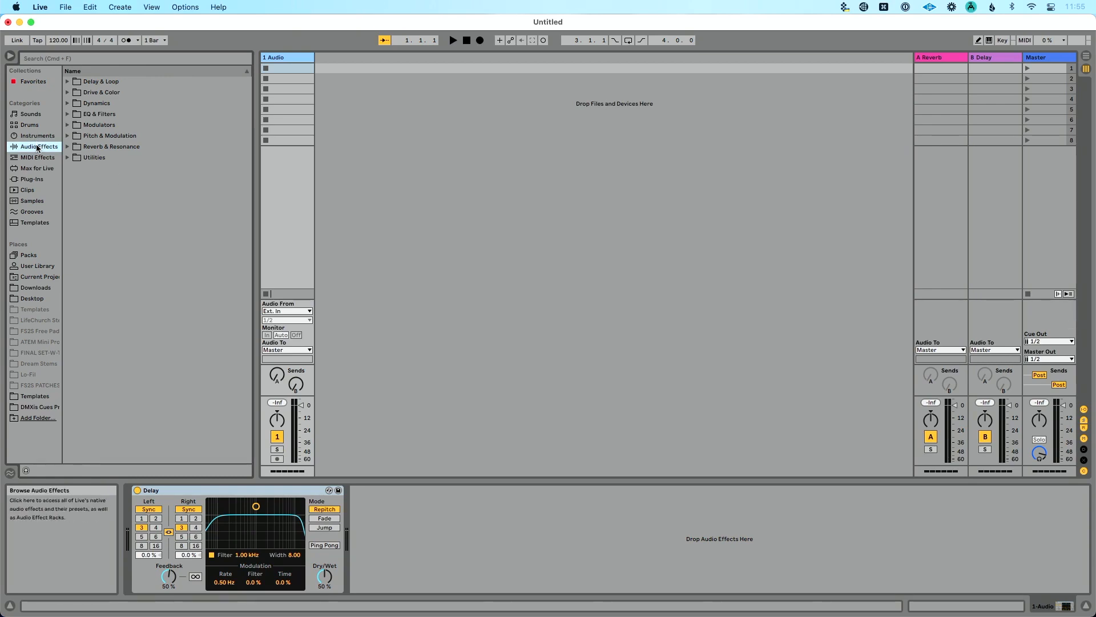
right_click(136, 192)
click(152, 198)
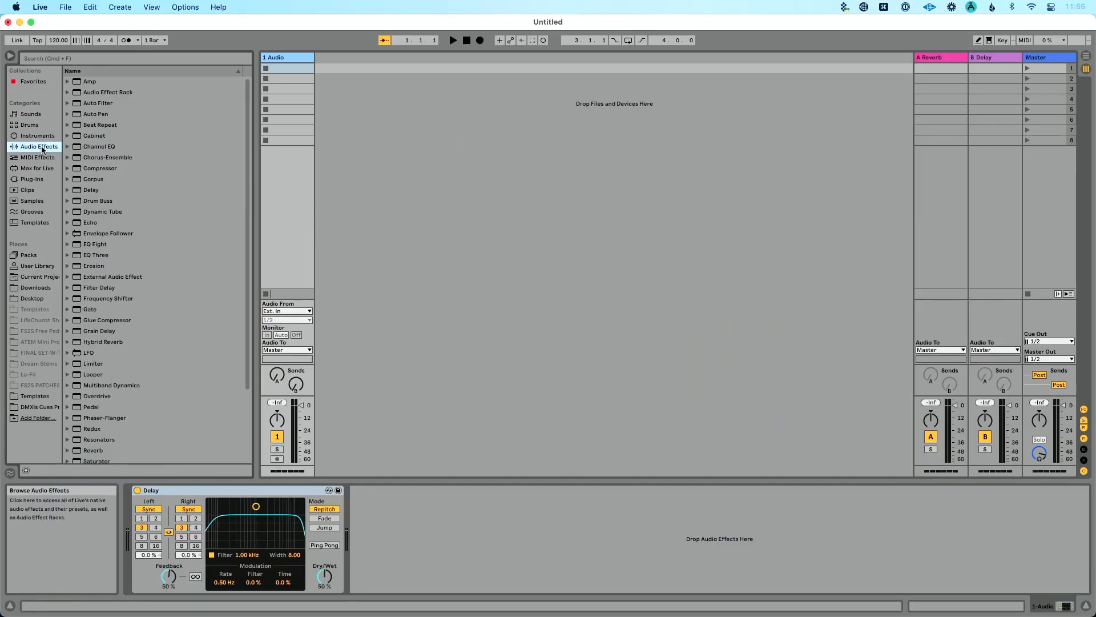
click(11, 57)
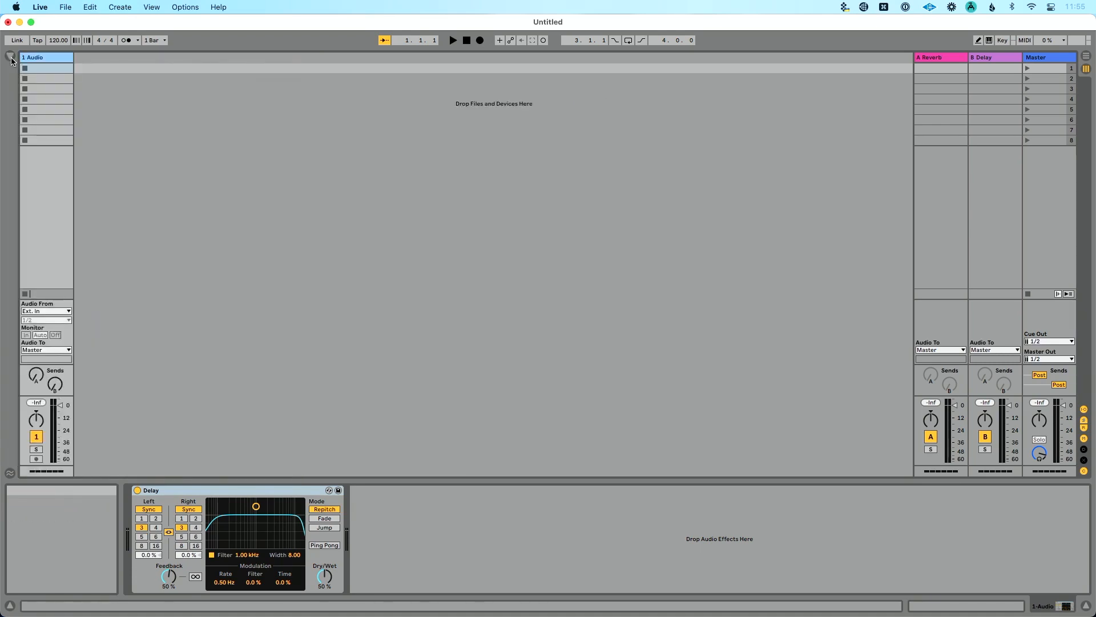
click(11, 57)
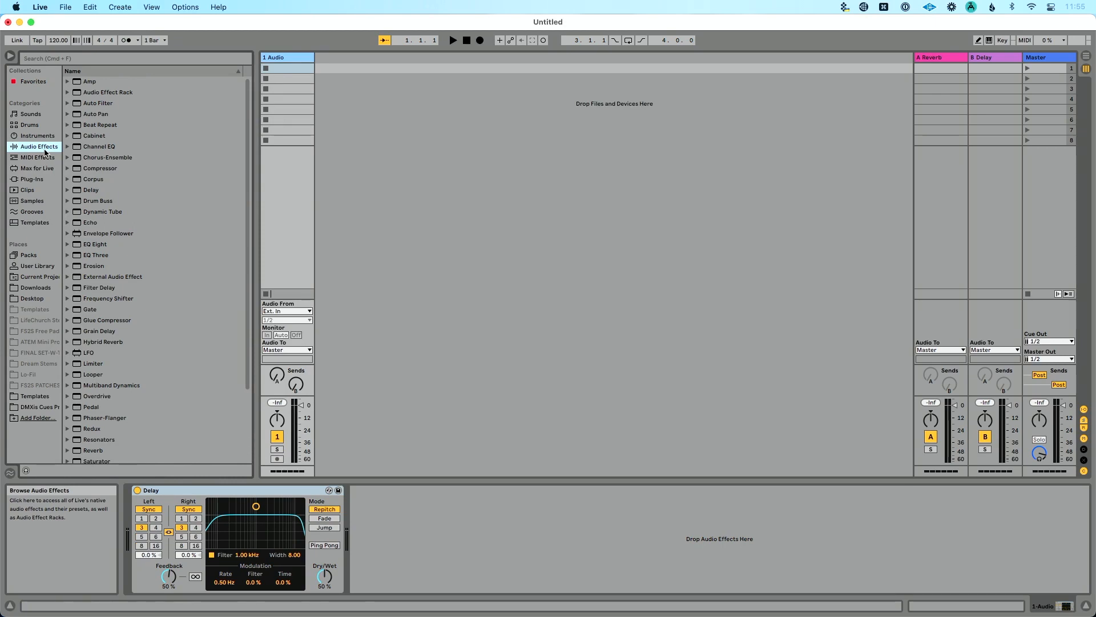
Step: Add another Delay to the 1 Audio track and create a second audio track with its own Delay
click(115, 191)
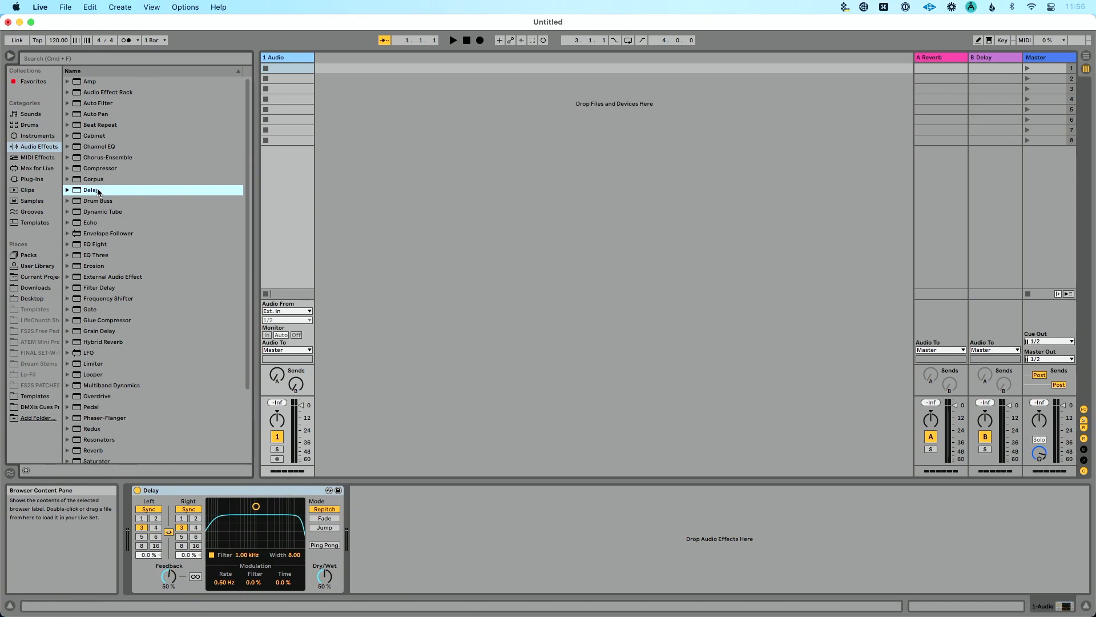
double_click(99, 192)
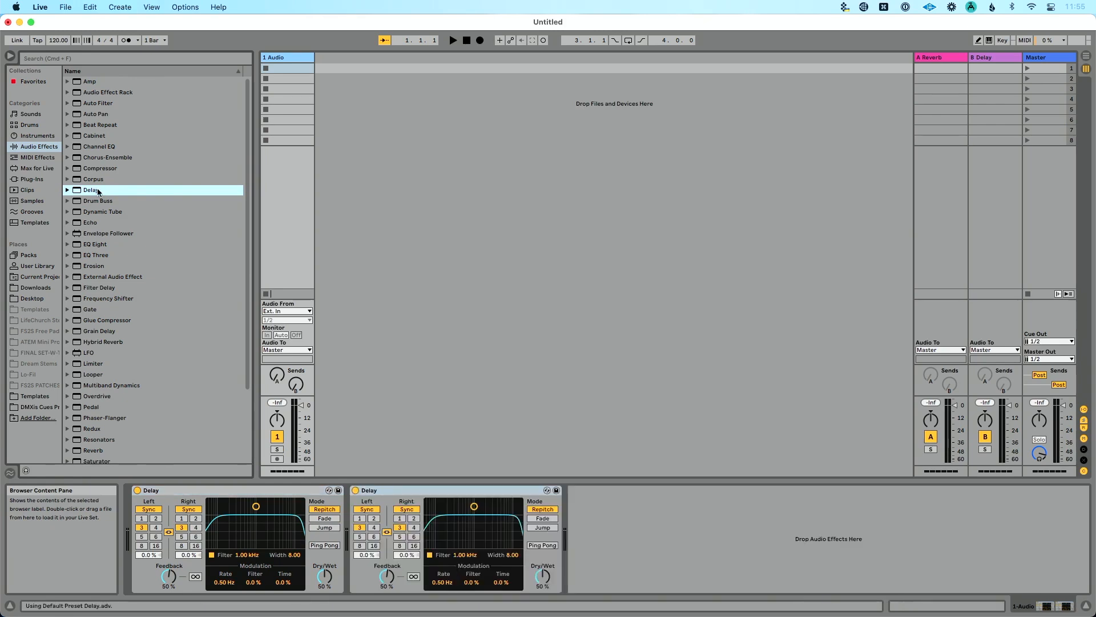
click(300, 57)
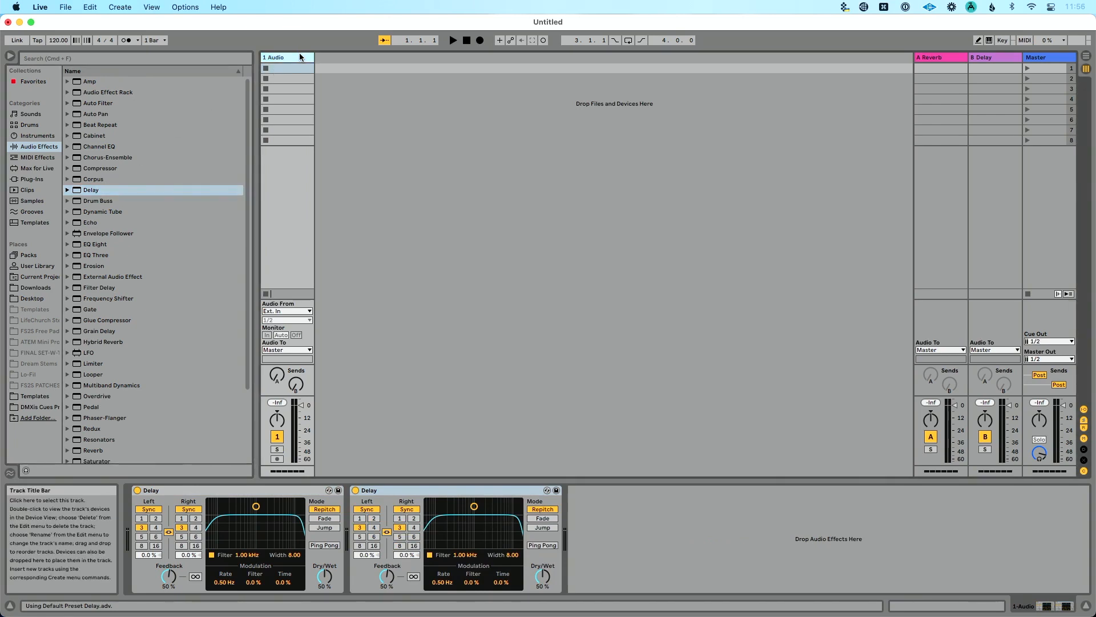
key(super+t)
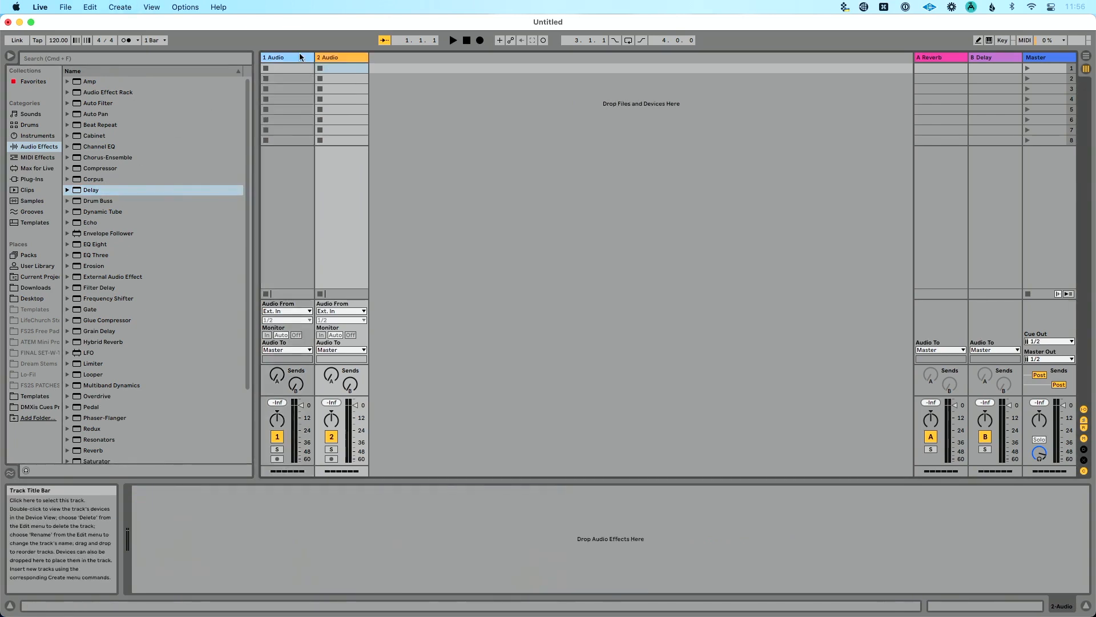
click(93, 191)
drag(93, 193, 356, 93)
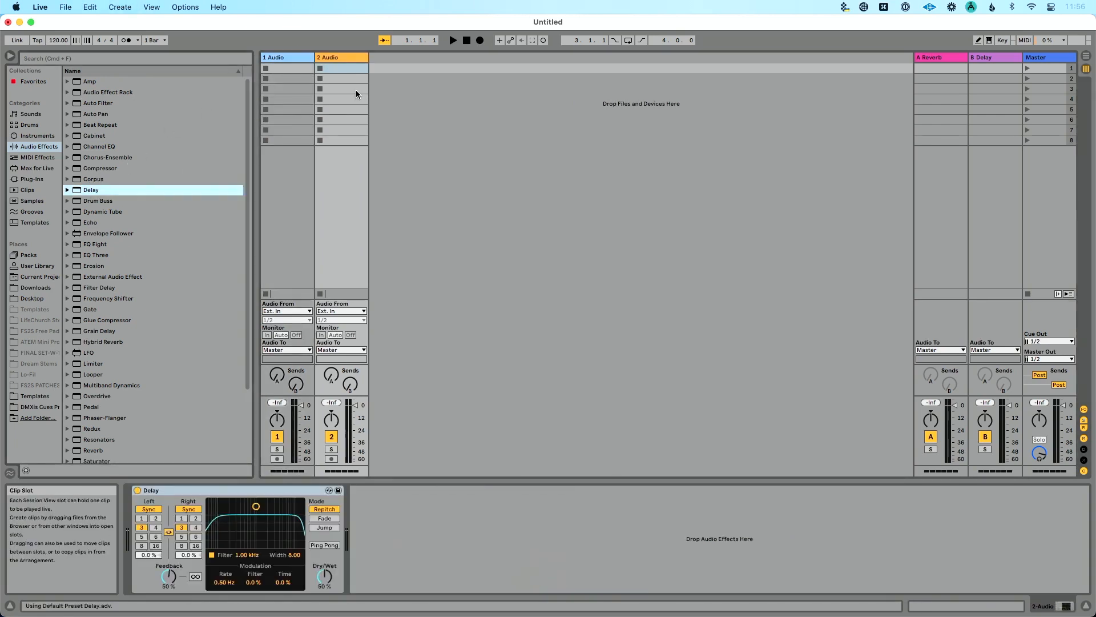
Step: Delete the second audio track and remove the extra Delay from the 1 Audio track
click(345, 55)
key(Delete)
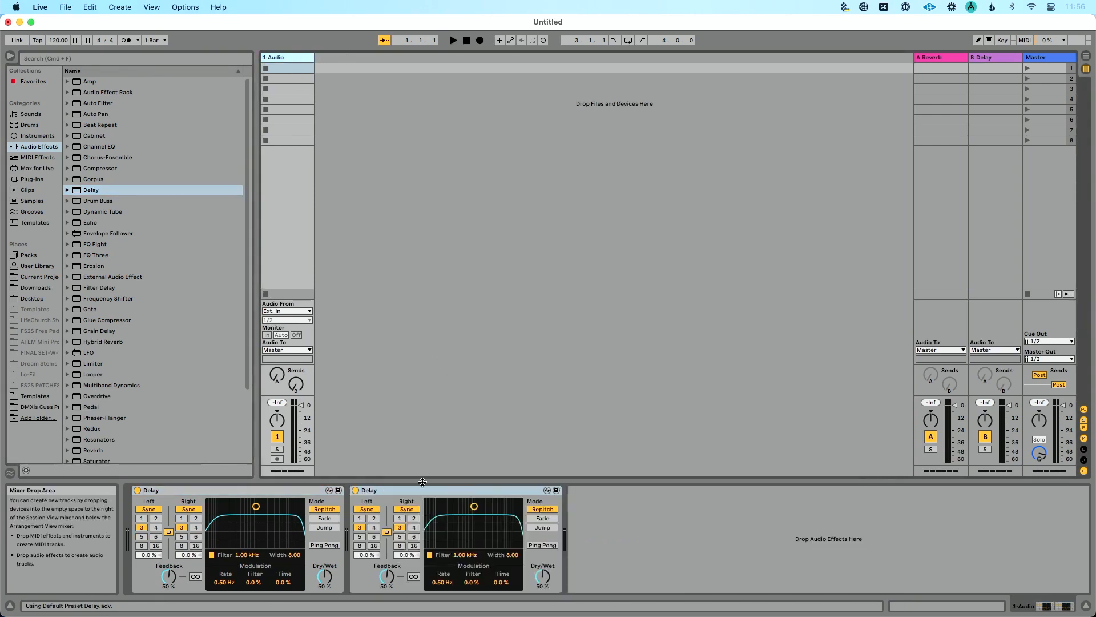
click(415, 490)
key(Delete)
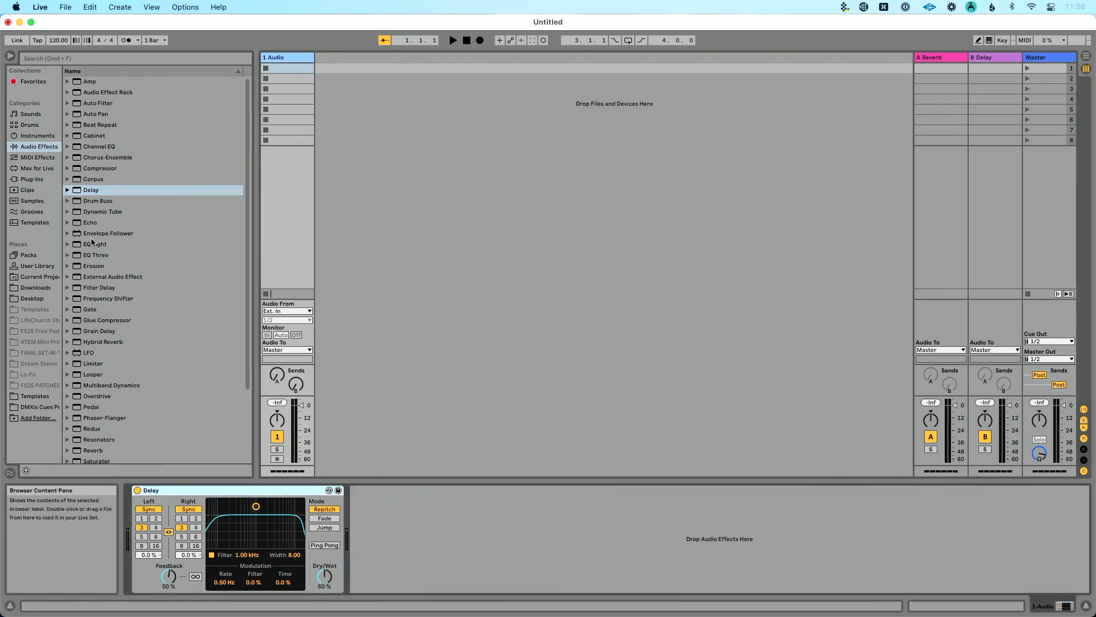
Step: Examine the Delay's preset folders and the contents of Ambient Spaces, and select the 1 Audio track
click(66, 190)
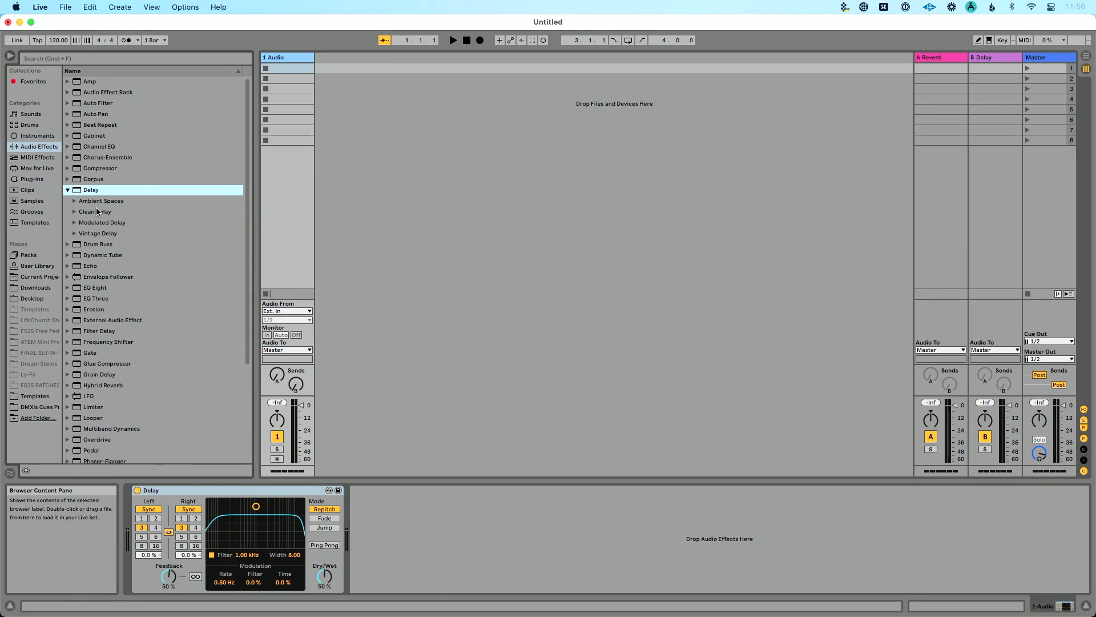
click(74, 201)
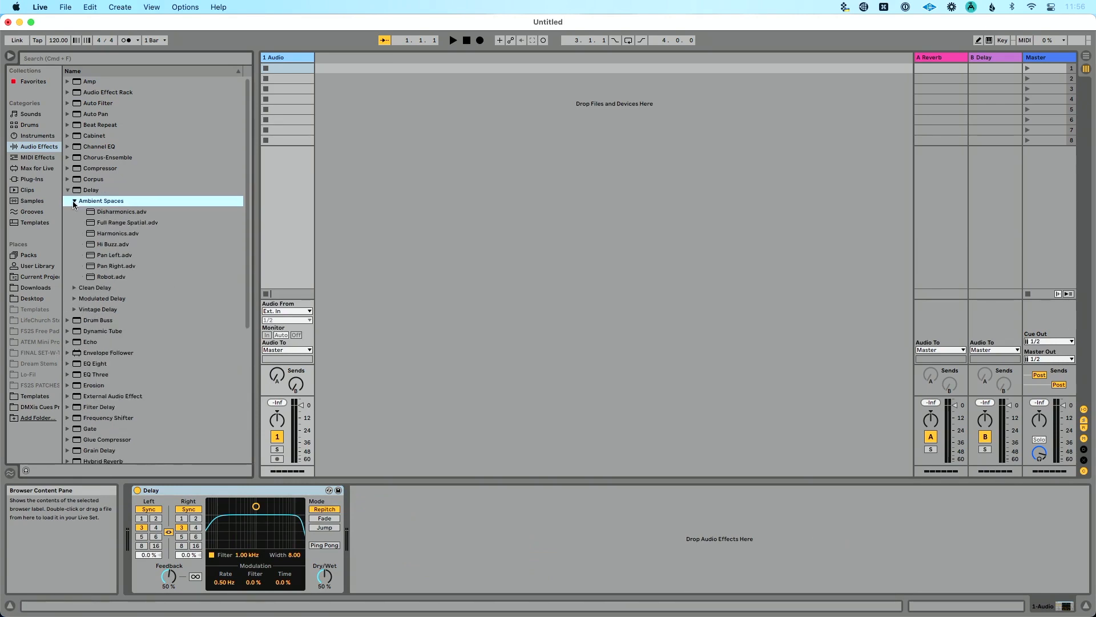
click(74, 201)
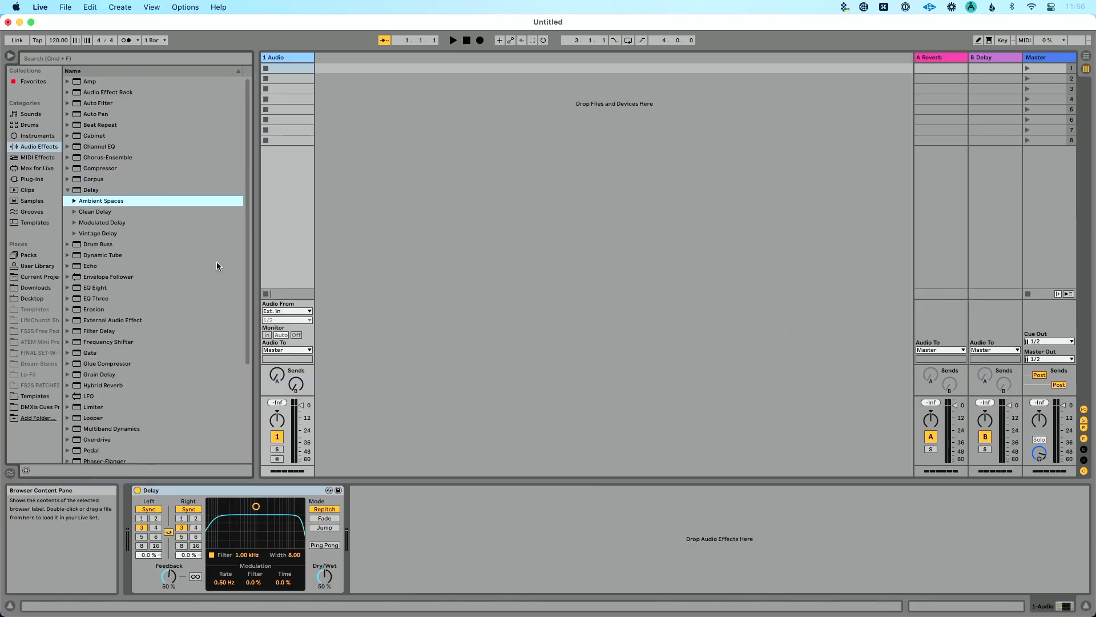
click(287, 62)
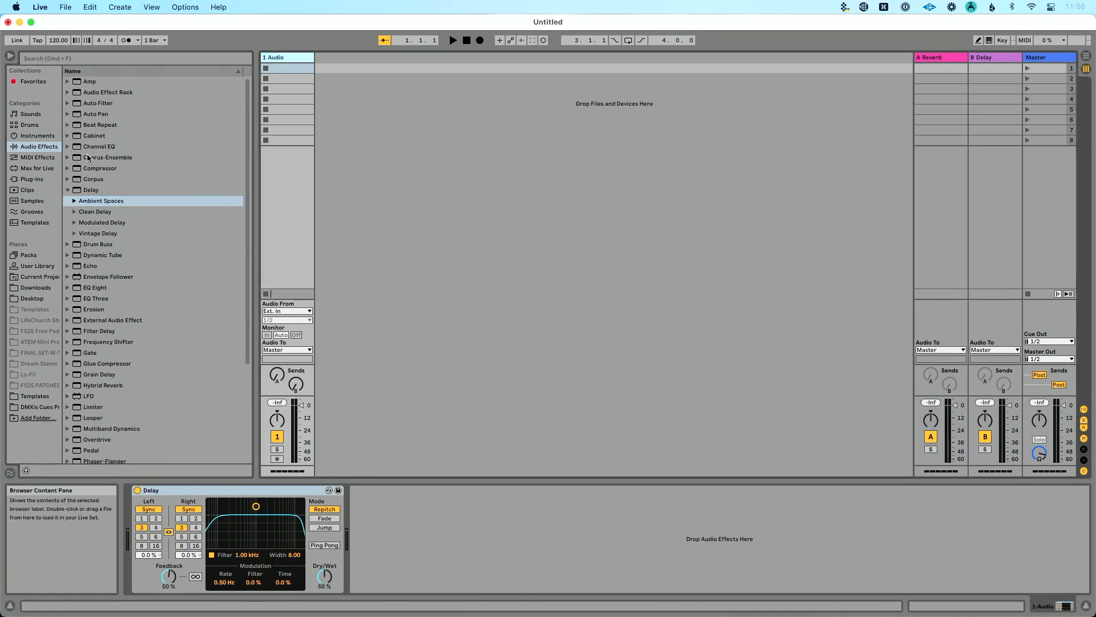
Step: Place the library clip Chord C Add9 Melodic Arp on a new track beside 1 Audio and launch it
click(37, 195)
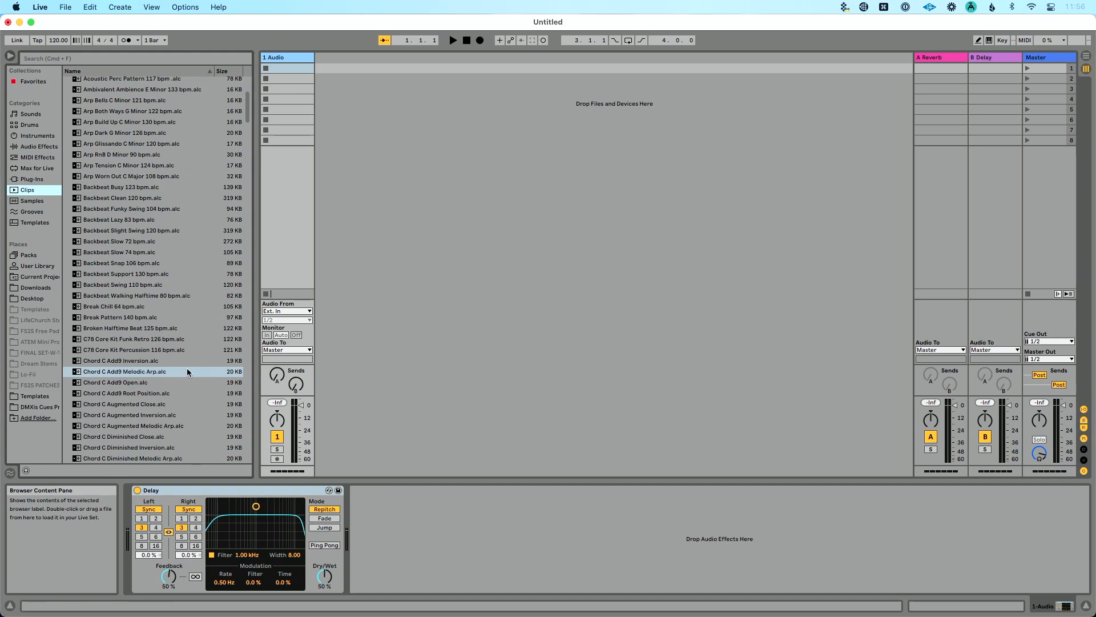
drag(171, 372, 349, 65)
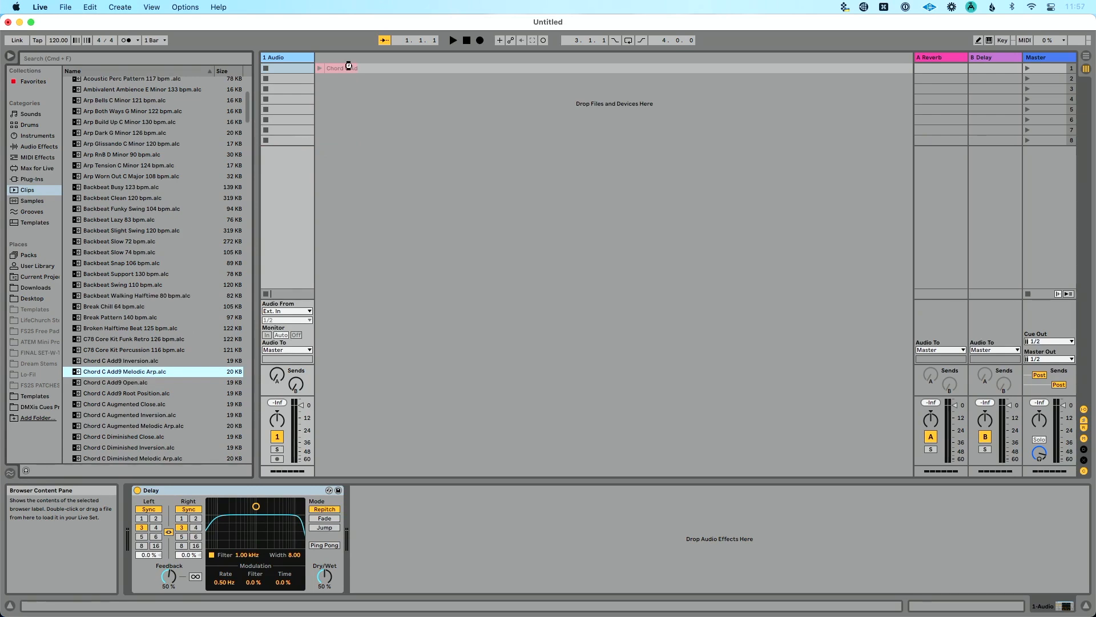
drag(349, 66, 349, 67)
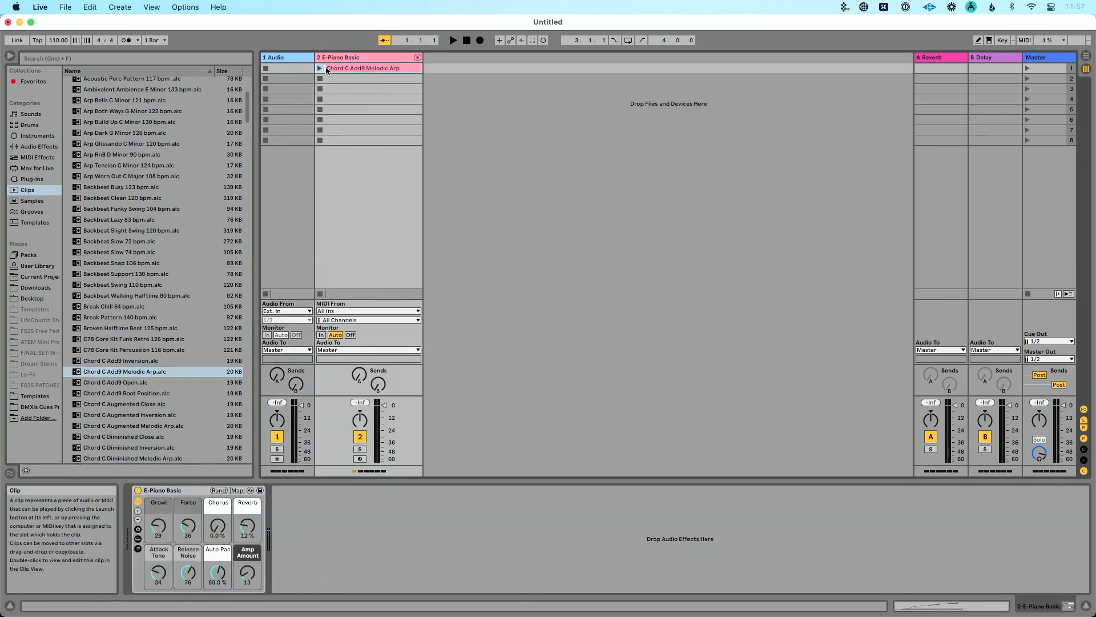
click(321, 68)
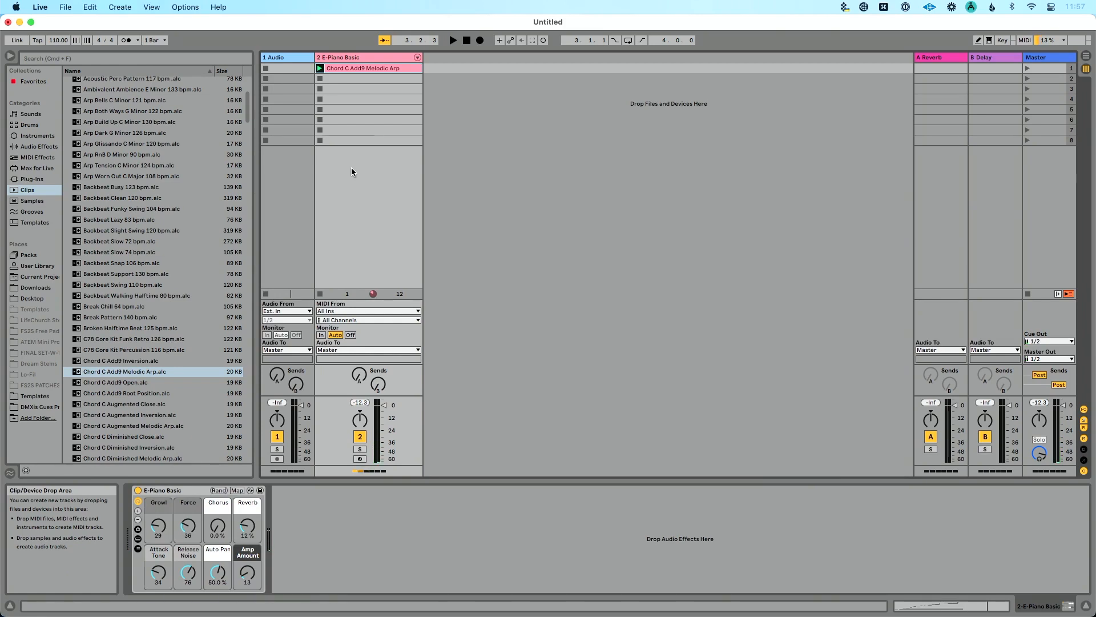
Step: Delete the 1 Audio track and add the default Delay audio effect to the E-Piano Basic track
click(289, 58)
key(Delete)
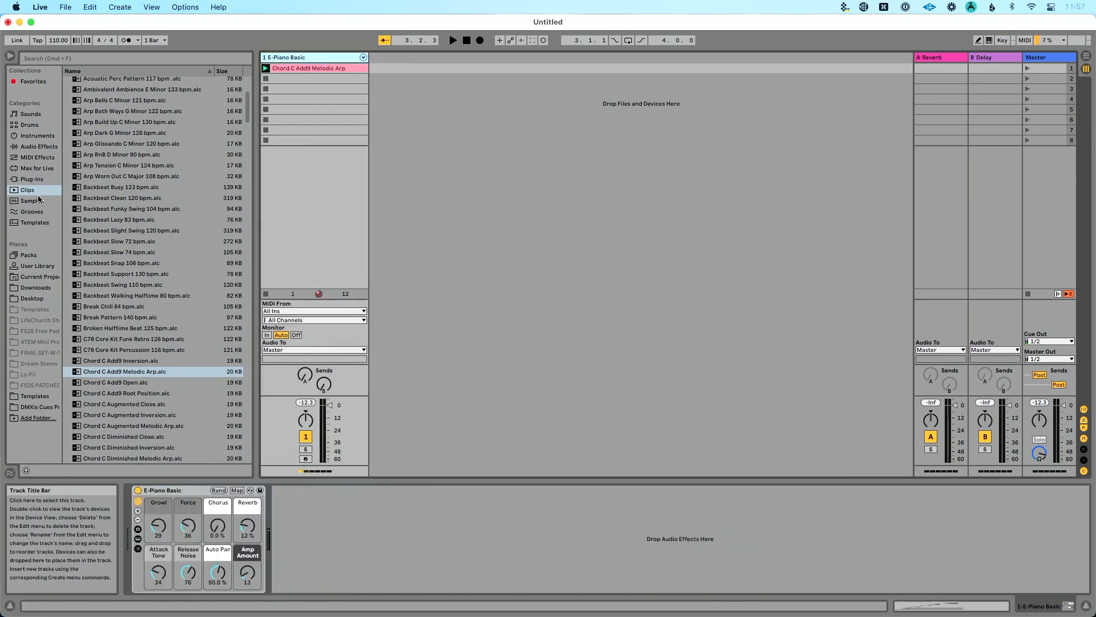
click(39, 146)
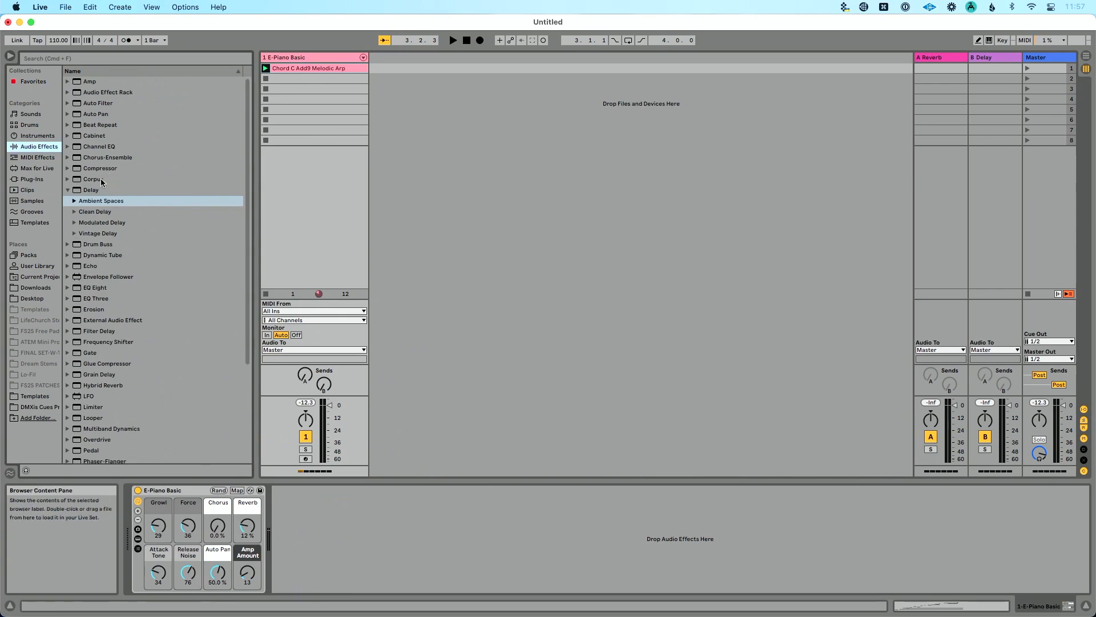
click(67, 189)
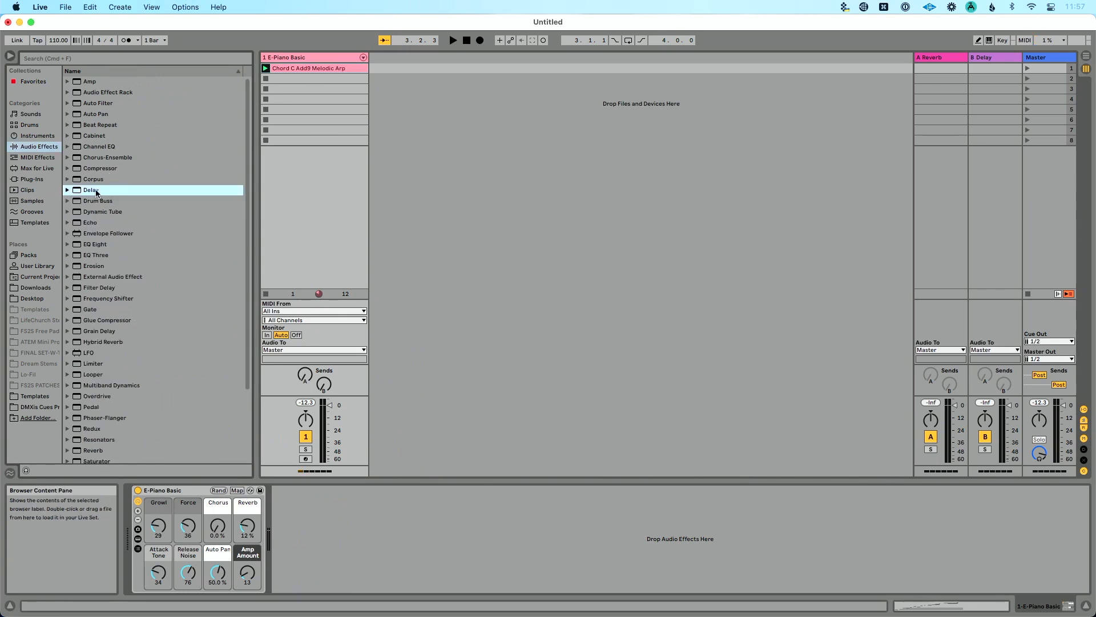
double_click(91, 190)
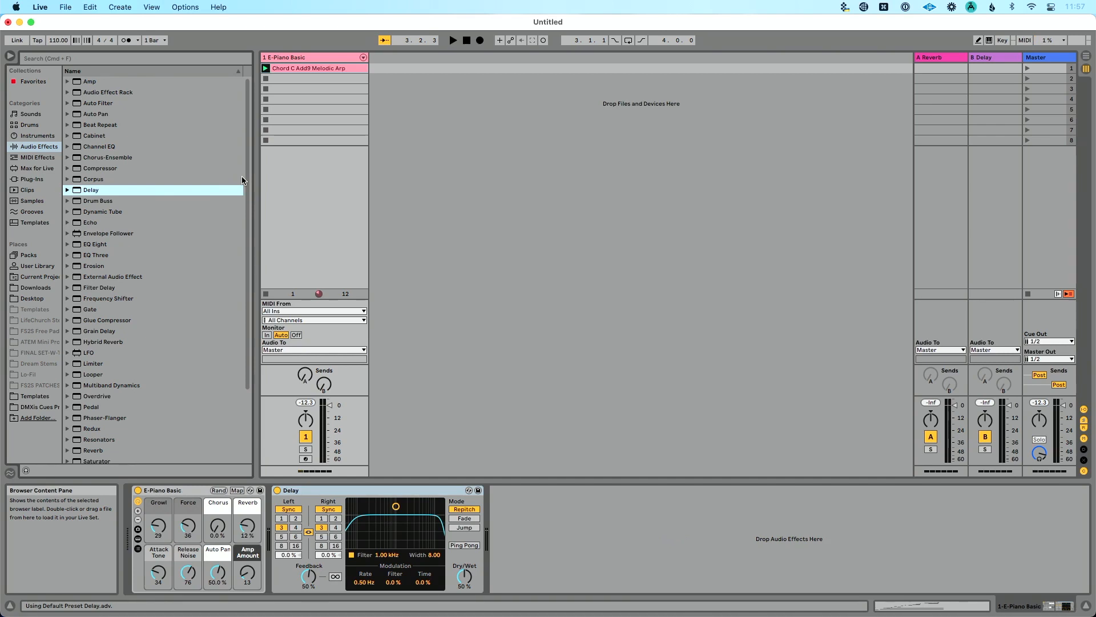
Step: Play the electric piano clip through the Delay, stop playback and hide the browser
key(space)
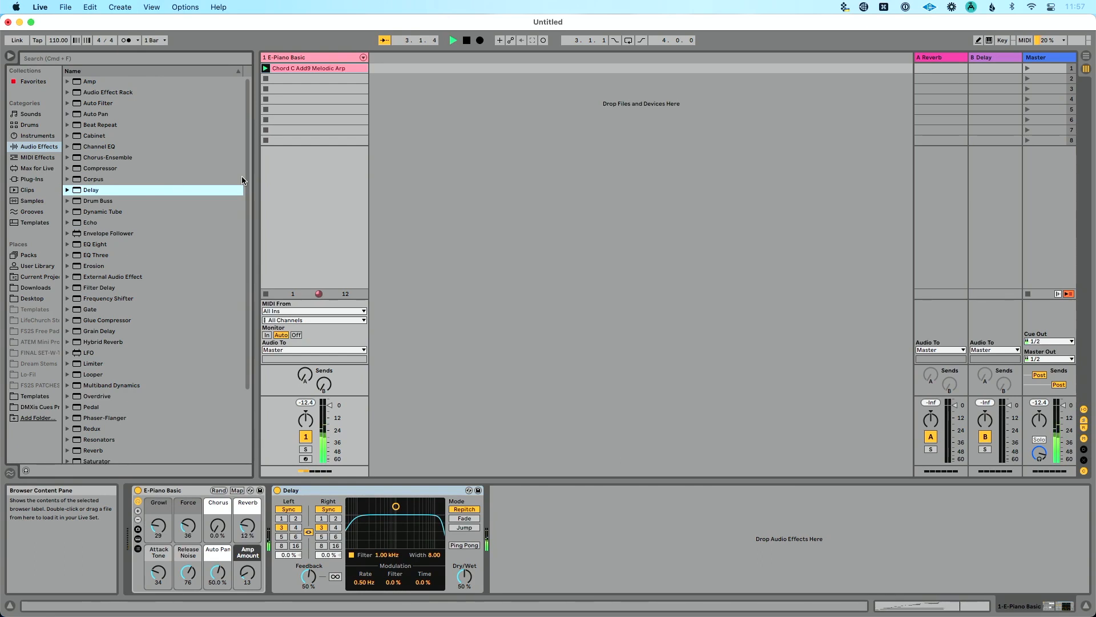
key(space)
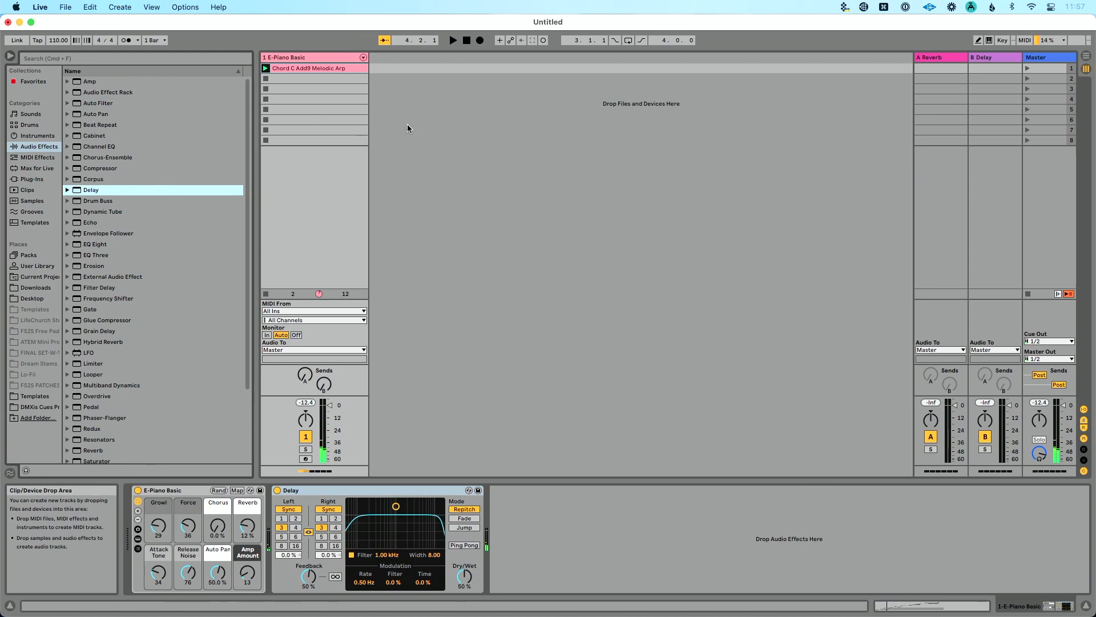
click(11, 57)
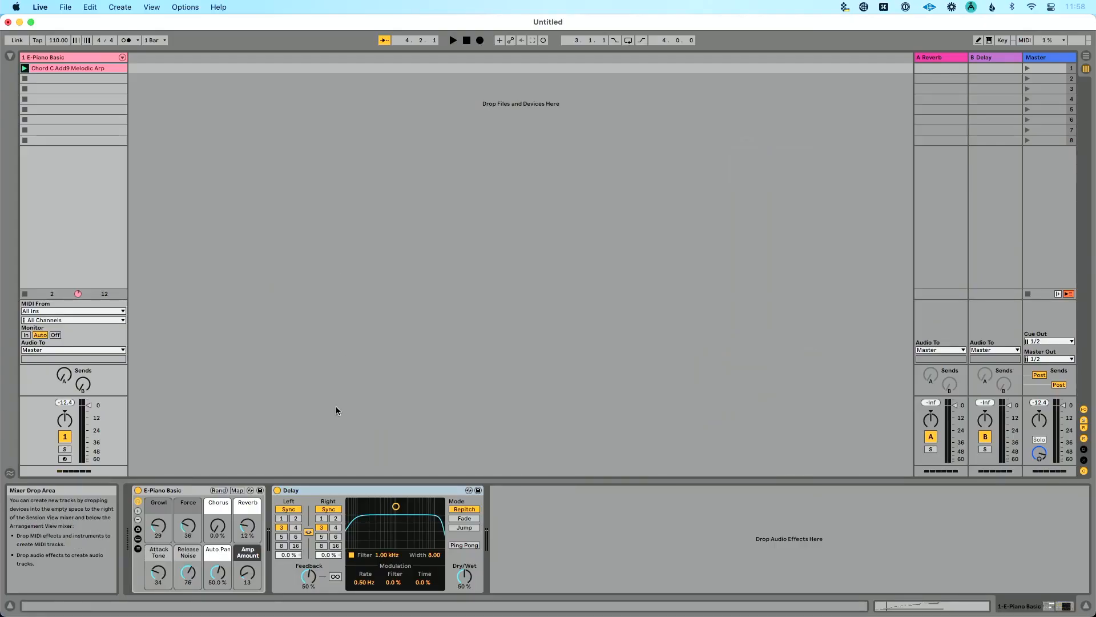
Step: Try linked Delay beat divisions of 6, 2 and 3 for both channels, finishing on 1
click(282, 518)
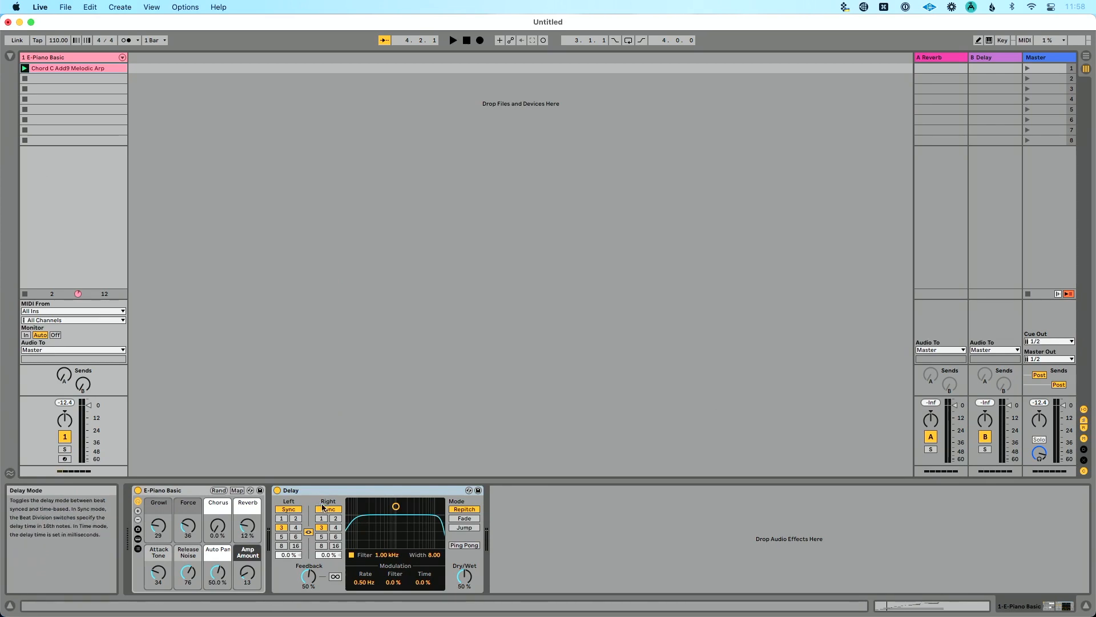
click(282, 528)
click(295, 536)
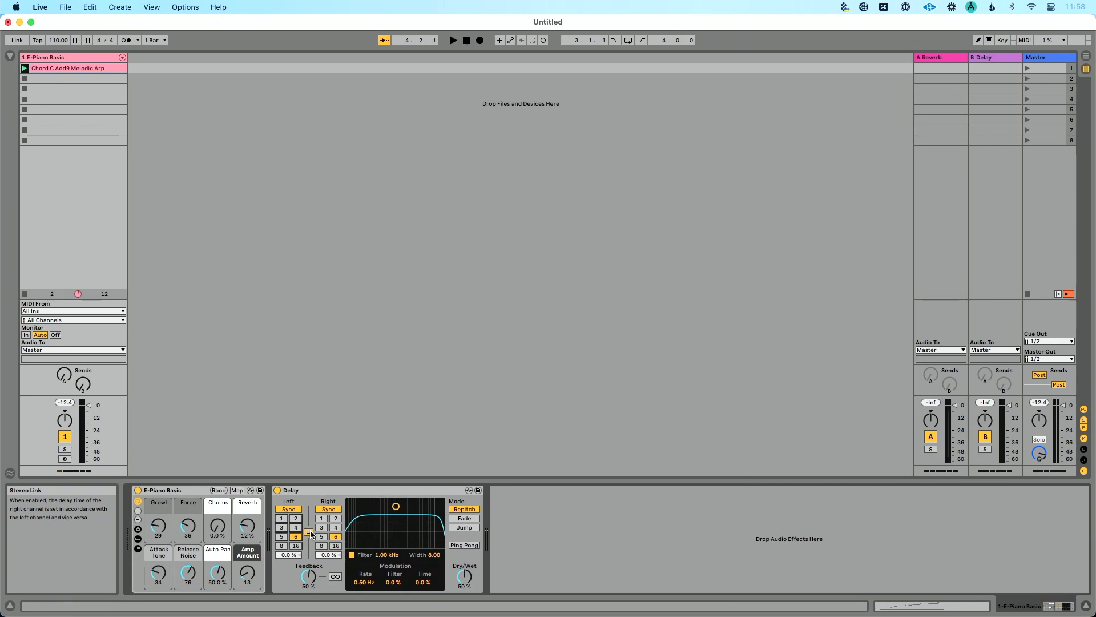
click(281, 518)
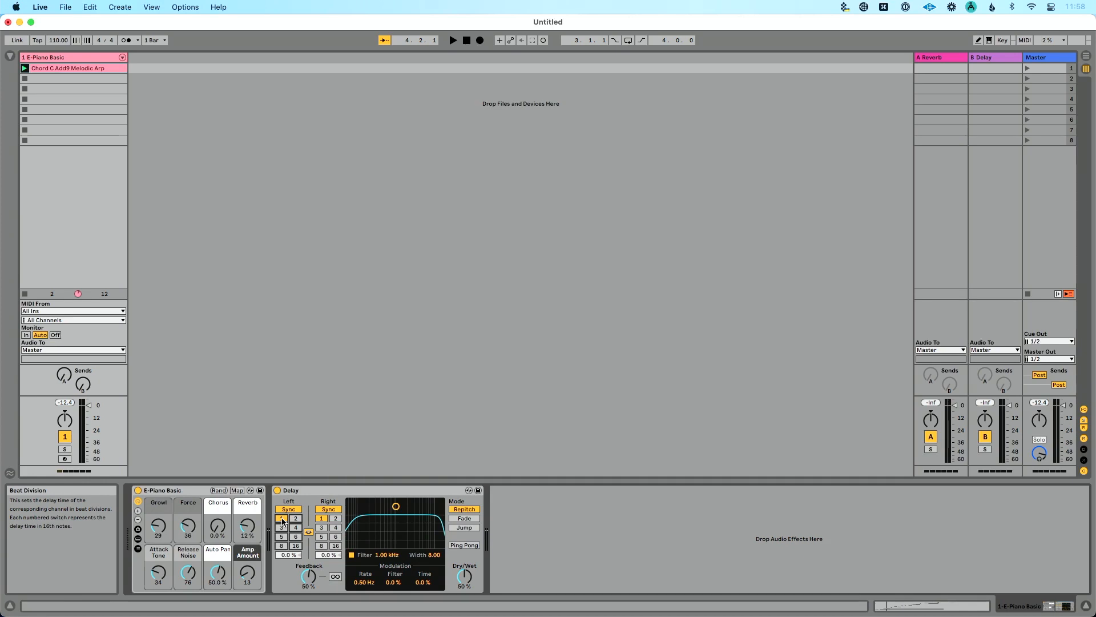
click(296, 518)
click(282, 528)
click(283, 519)
Step: Play the clip while switching the linked beat division to 3 and to 6, and stop playback
key(space)
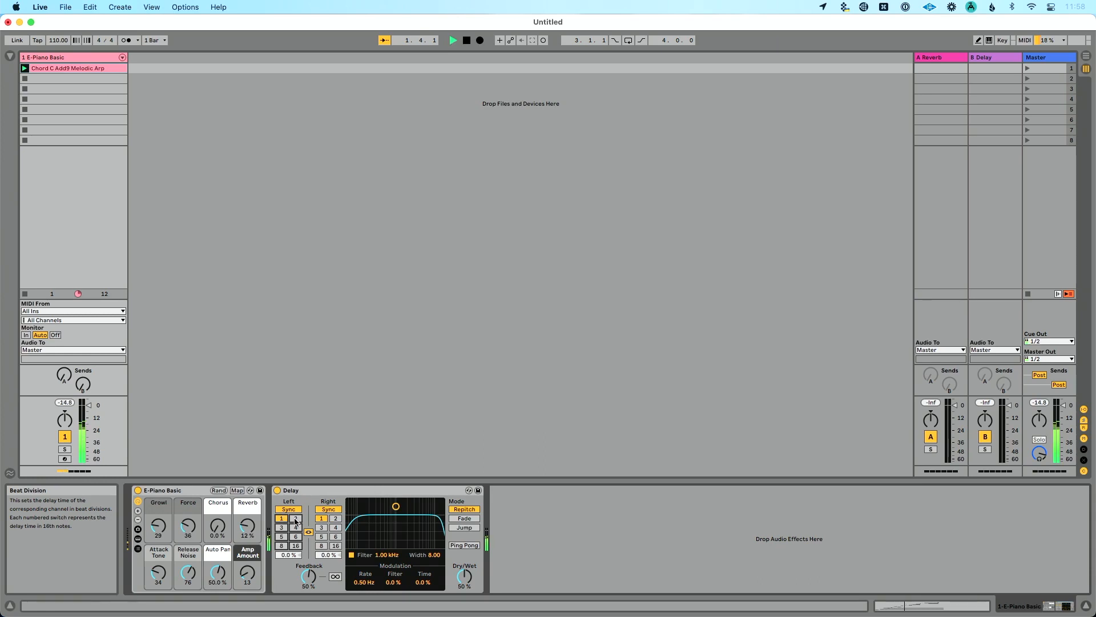
click(284, 528)
click(295, 537)
key(space)
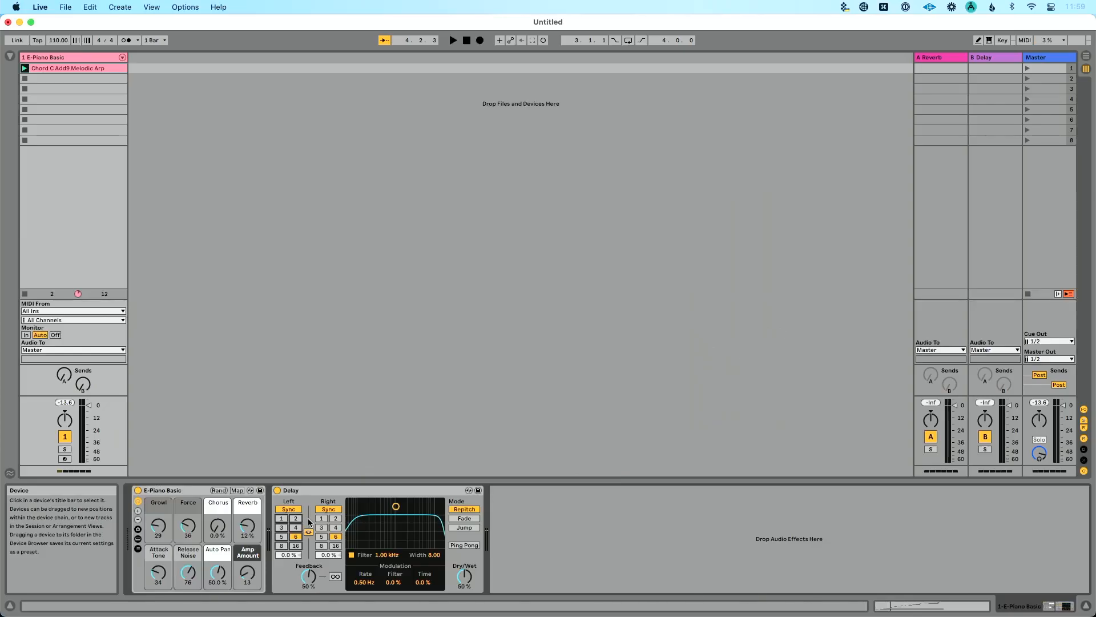
Step: Unlink the Delay's channels, set the beat division to 1 for the left and 4 for the right, and start playback
click(308, 532)
click(282, 518)
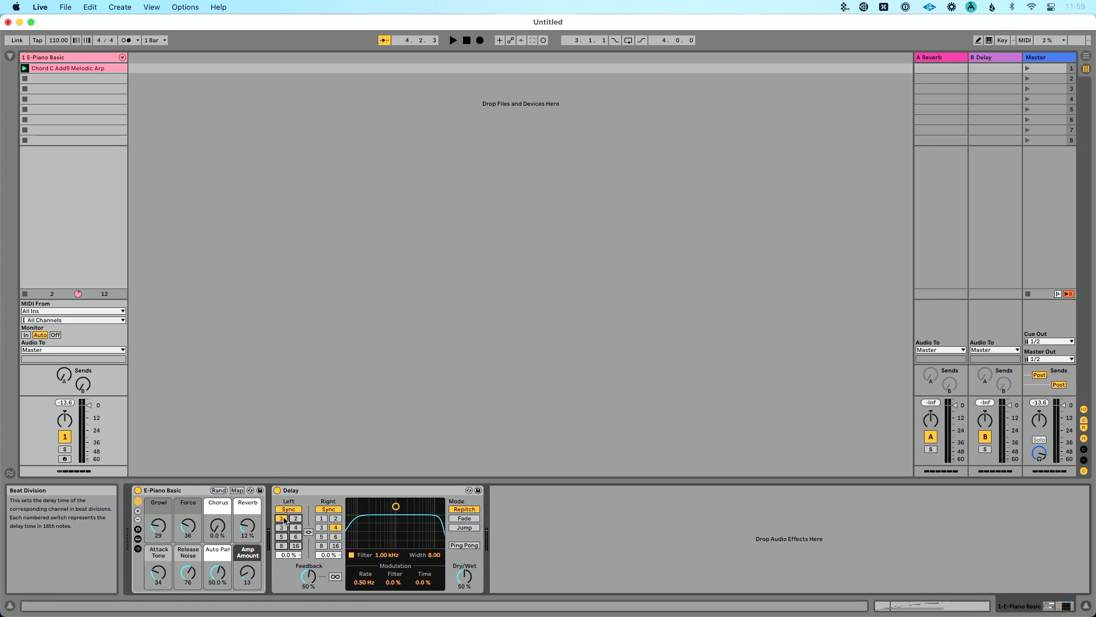
key(space)
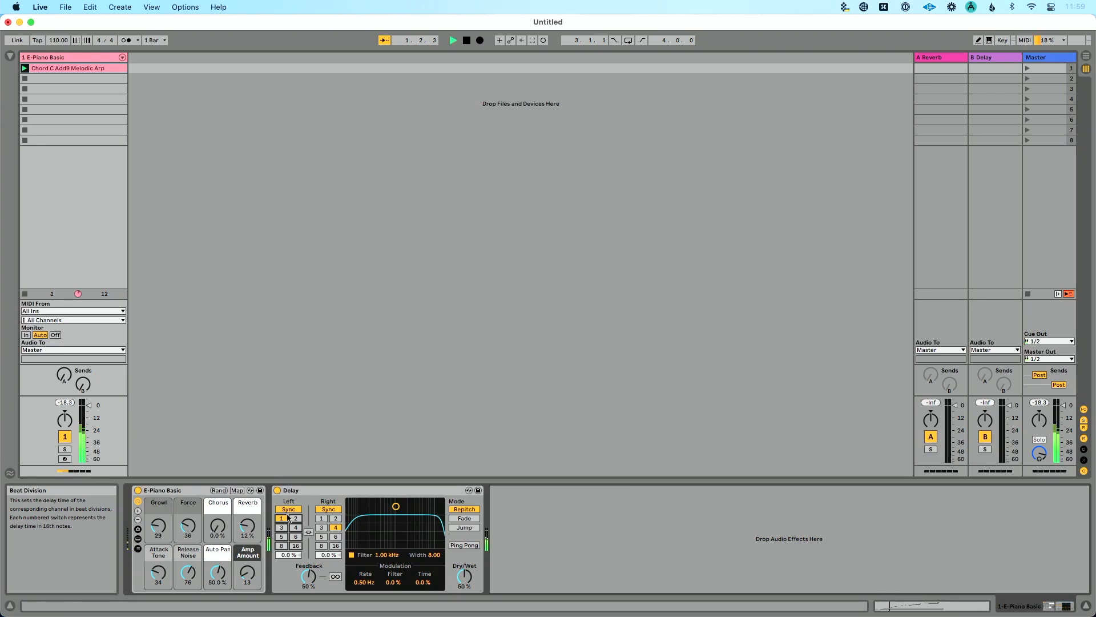
Step: Try right-channel beat divisions of 6 and 16 during playback, stop it, and set the right channel to 3
click(336, 536)
click(337, 546)
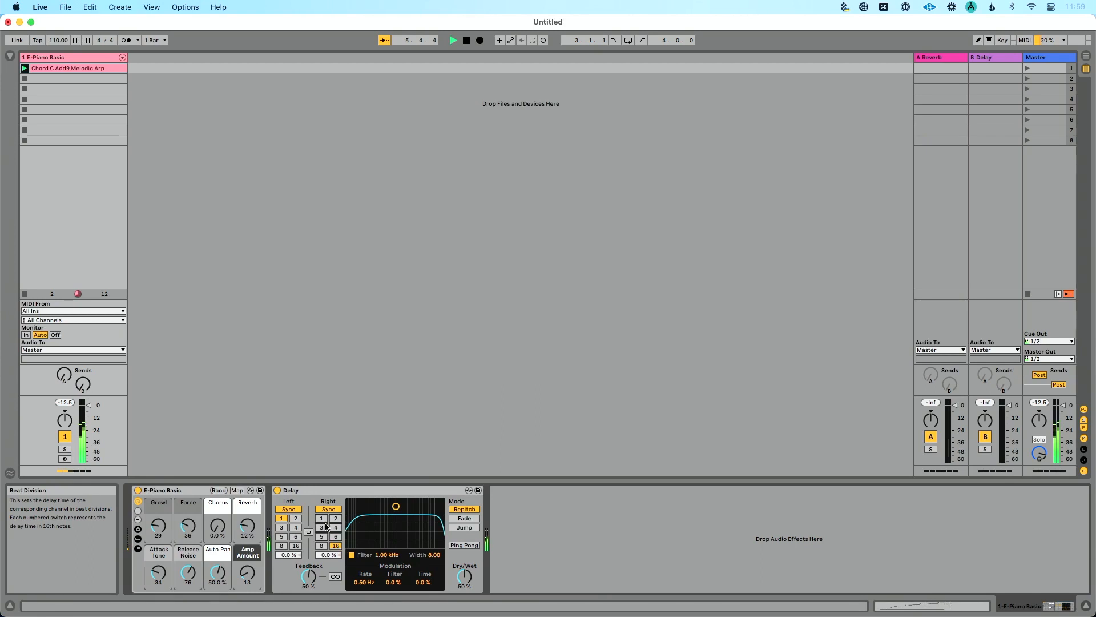
key(space)
click(323, 528)
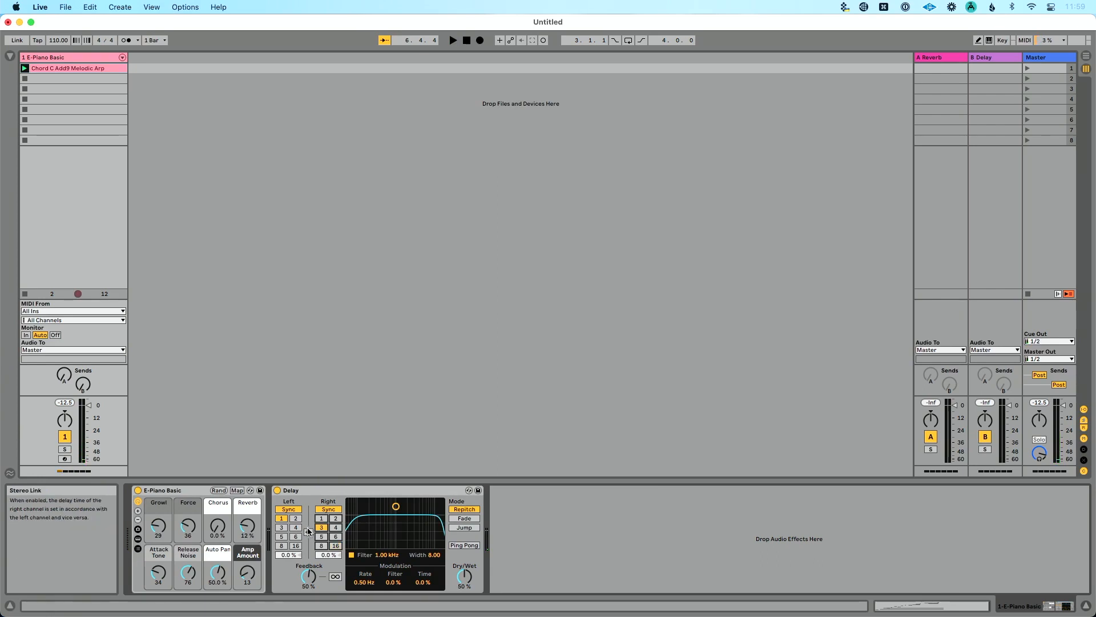
Step: Switch the Delay's left and right channels from Sync to Time mode
click(291, 510)
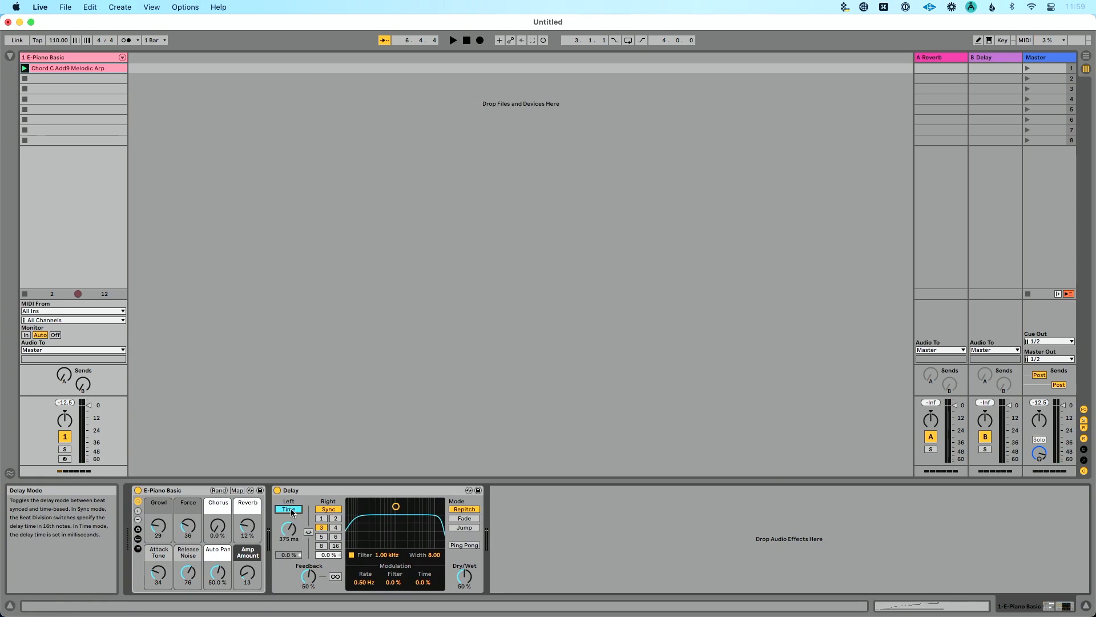
click(291, 510)
click(290, 510)
click(328, 509)
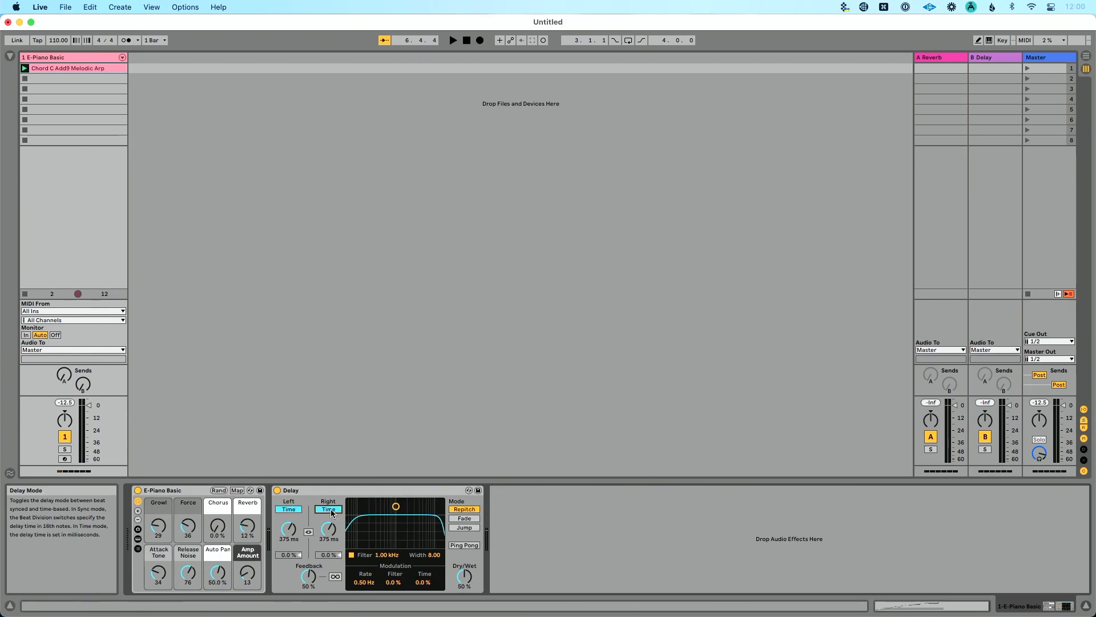
Step: Try free delay times with playback running, ending at about 1.10 s for the left channel and 33.4 ms for the right
drag(288, 528, 289, 571)
drag(289, 528, 289, 483)
key(space)
drag(328, 524, 328, 572)
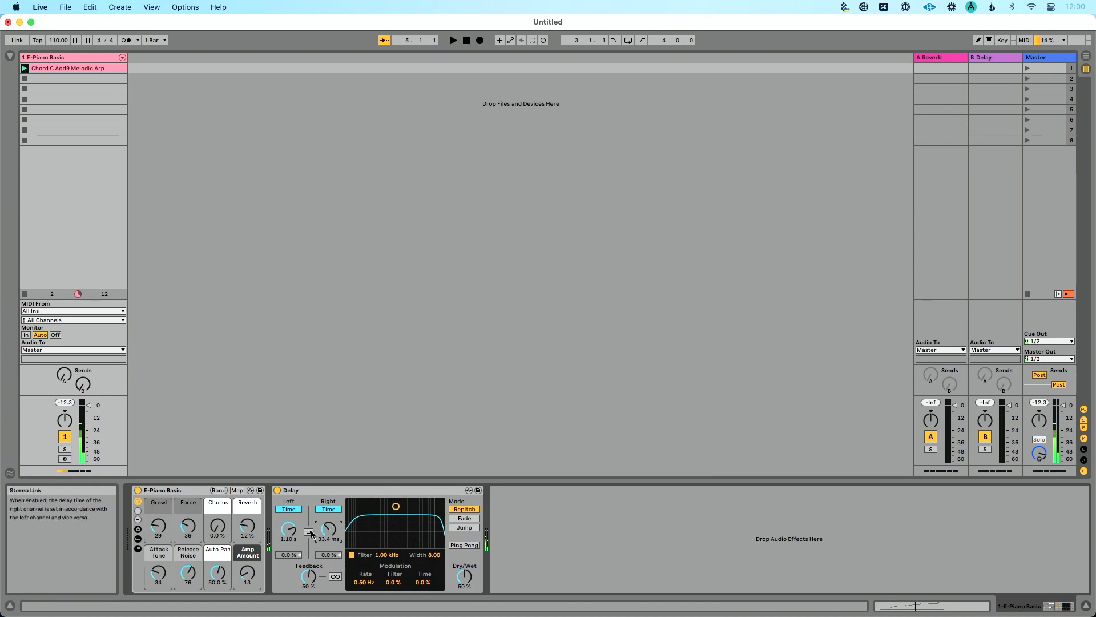
Step: Link the Delay's channels, set their shared time to about 350 ms, and return both channels to Sync mode
click(308, 531)
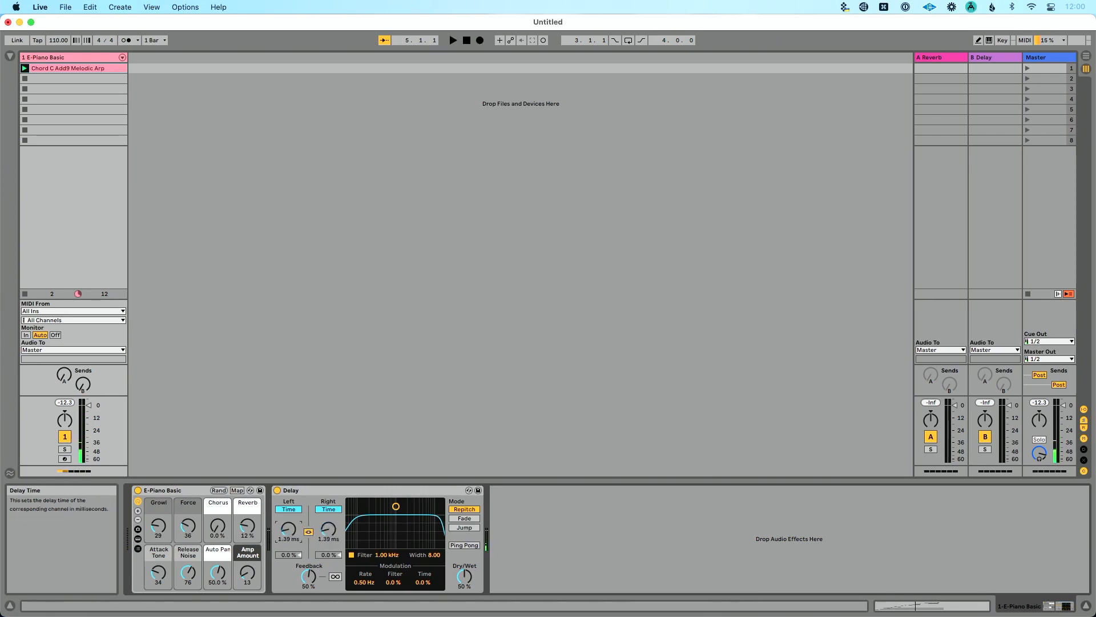
click(290, 508)
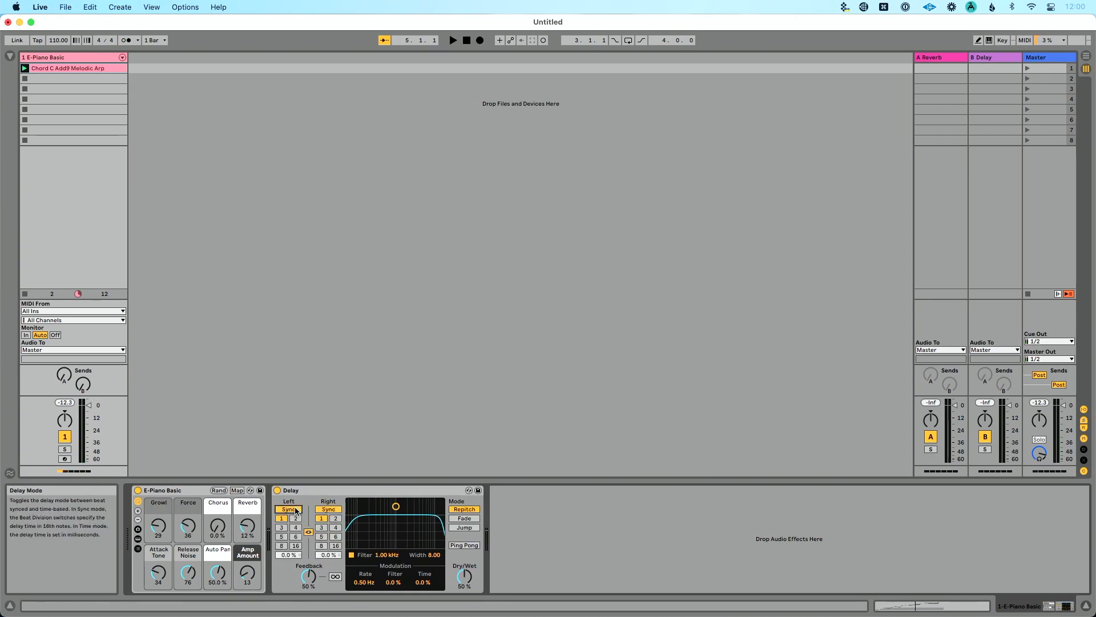
click(289, 509)
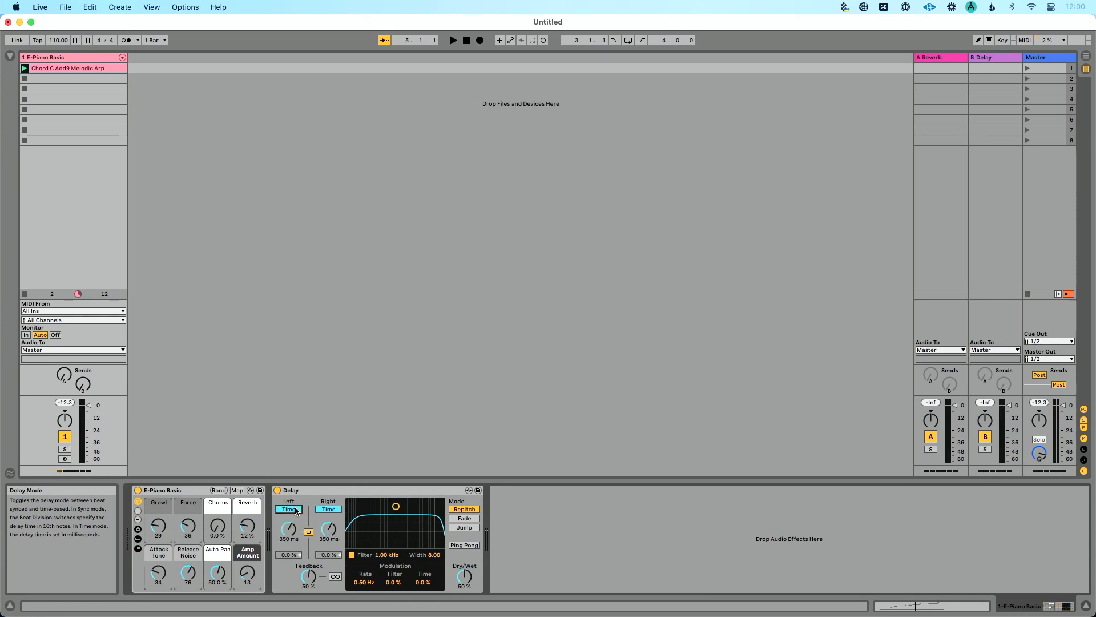
click(295, 509)
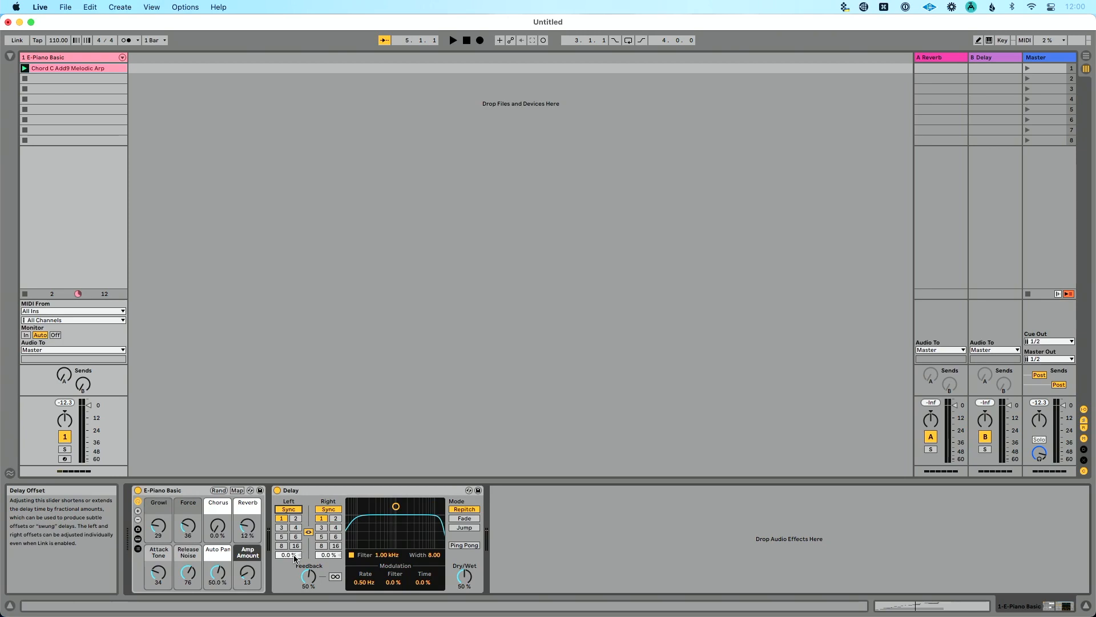
Step: Play the clip while trying right-channel delay offsets of about 6.8% and 4.2%, reset the offset to 0.0%, and stop playback
key(space)
drag(329, 560, 333, 561)
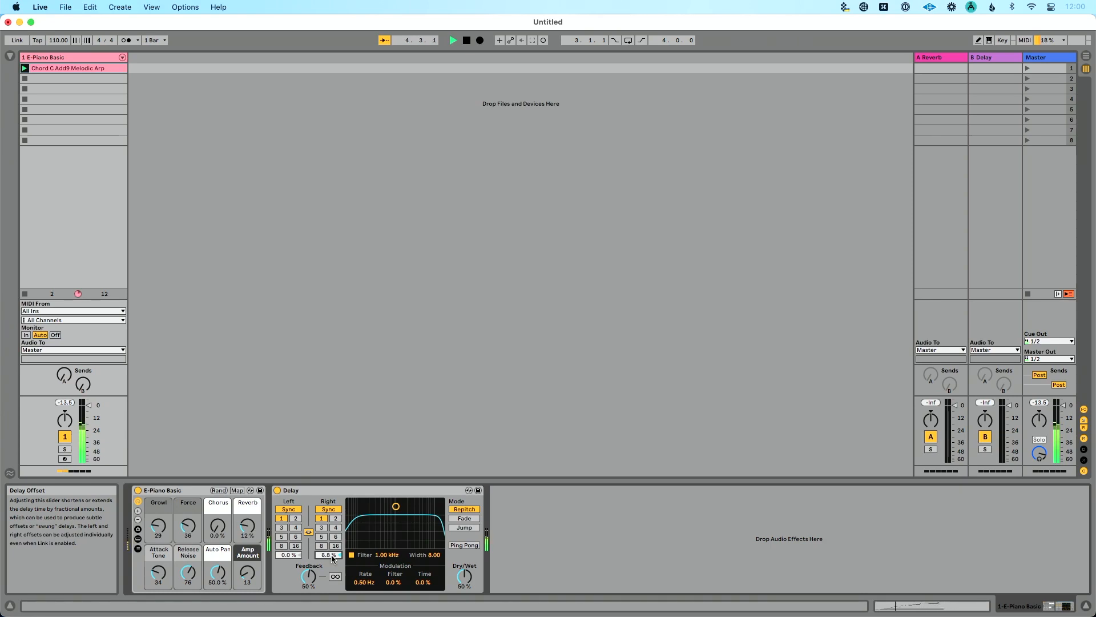
drag(332, 555, 332, 558)
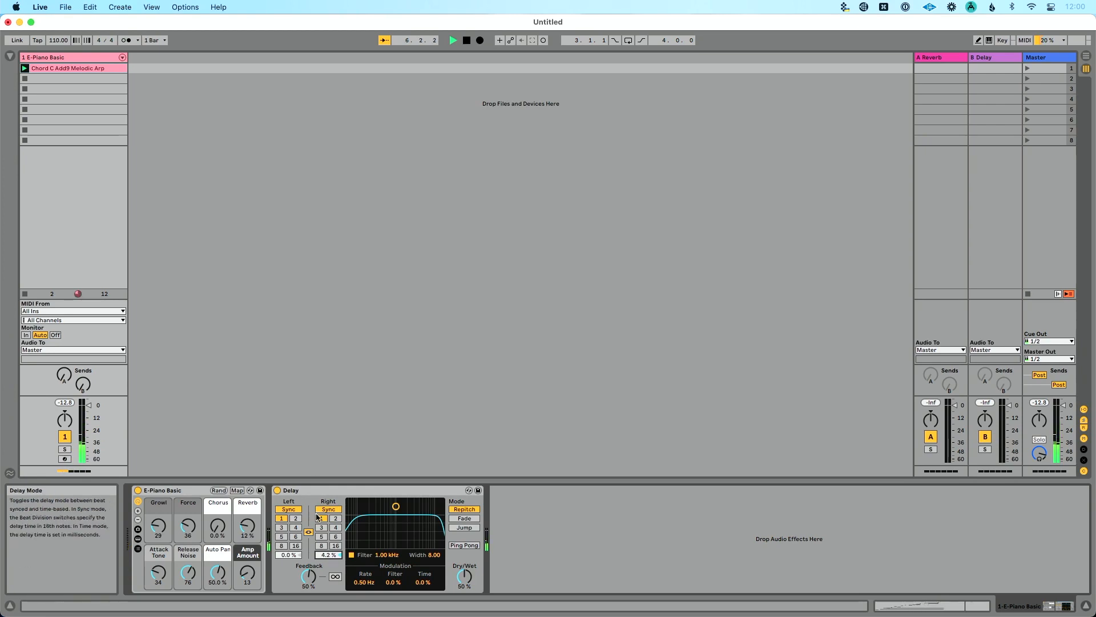
double_click(325, 557)
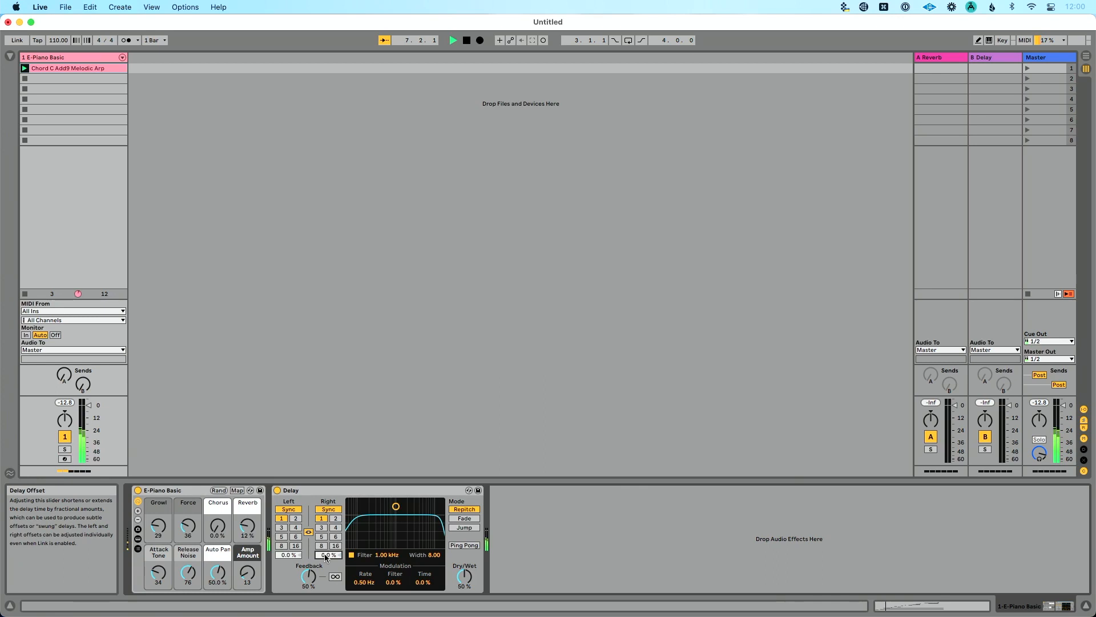
key(space)
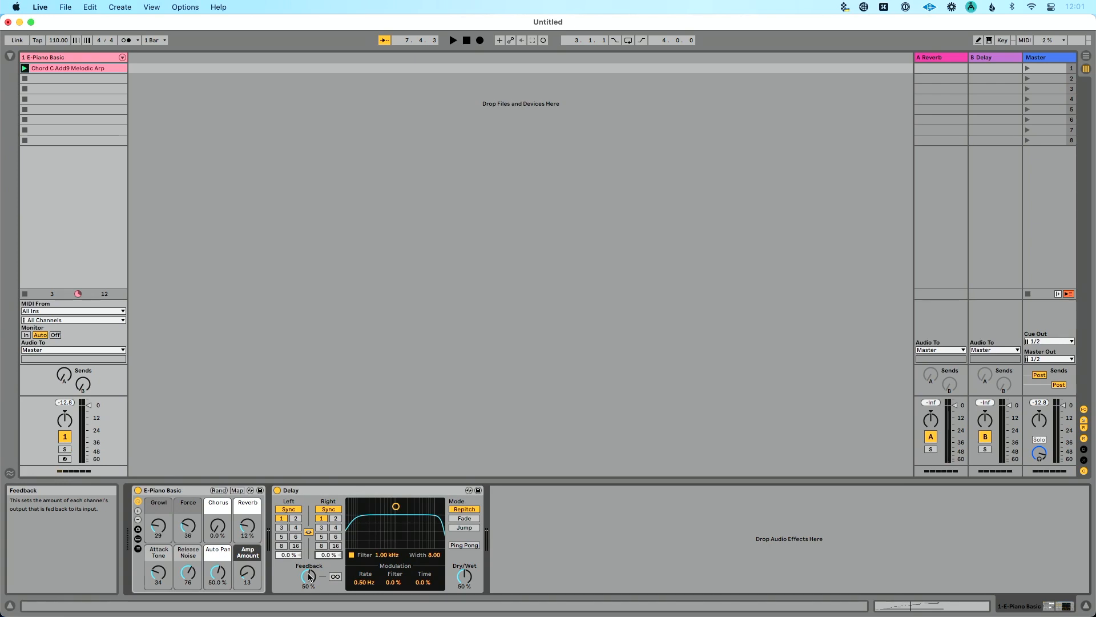
Step: Raise the Delay's Feedback to 95%, start playback, and lower the E-Piano track volume to about -12 dB
drag(309, 576, 308, 528)
key(space)
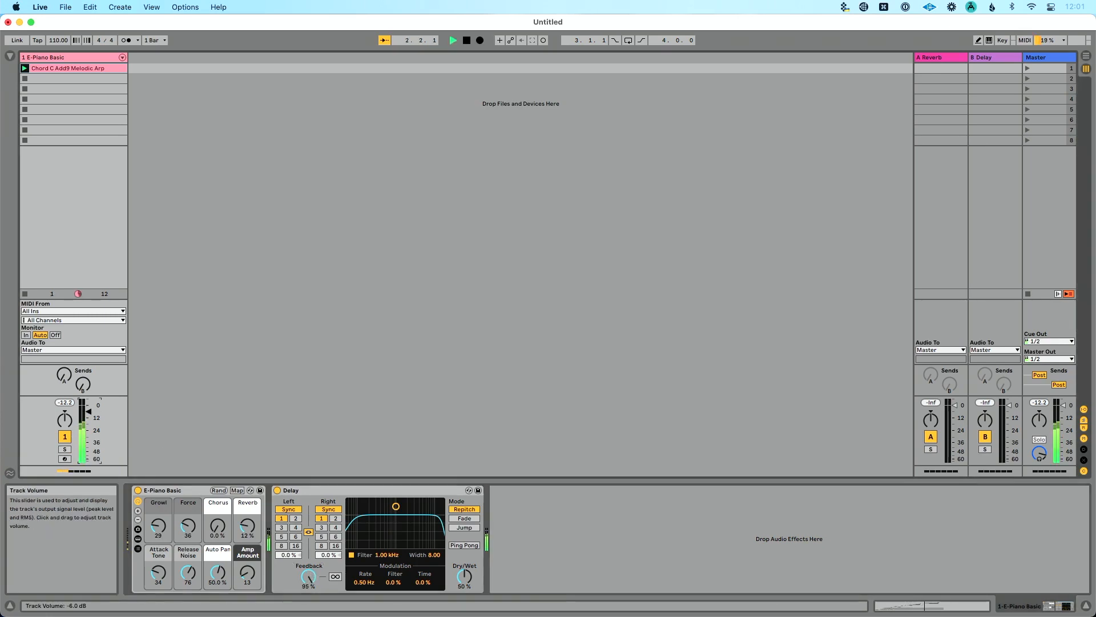
drag(88, 411, 90, 420)
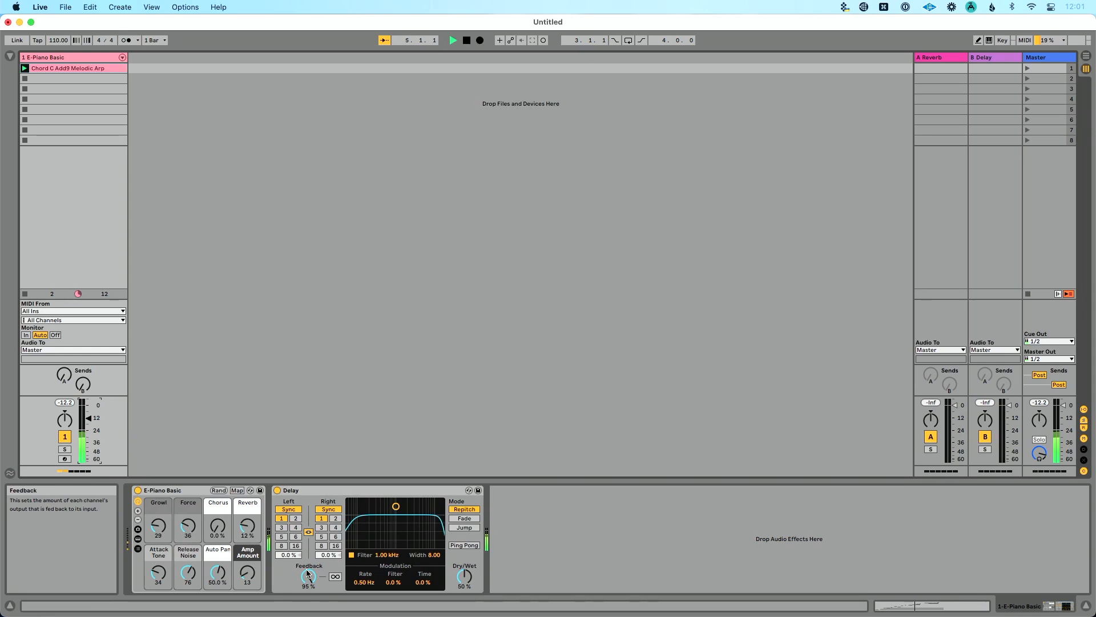
Step: Freeze the Delay's buffer, set Dry/Wet to 100%, and try other linked beat divisions, starting with 2
click(335, 578)
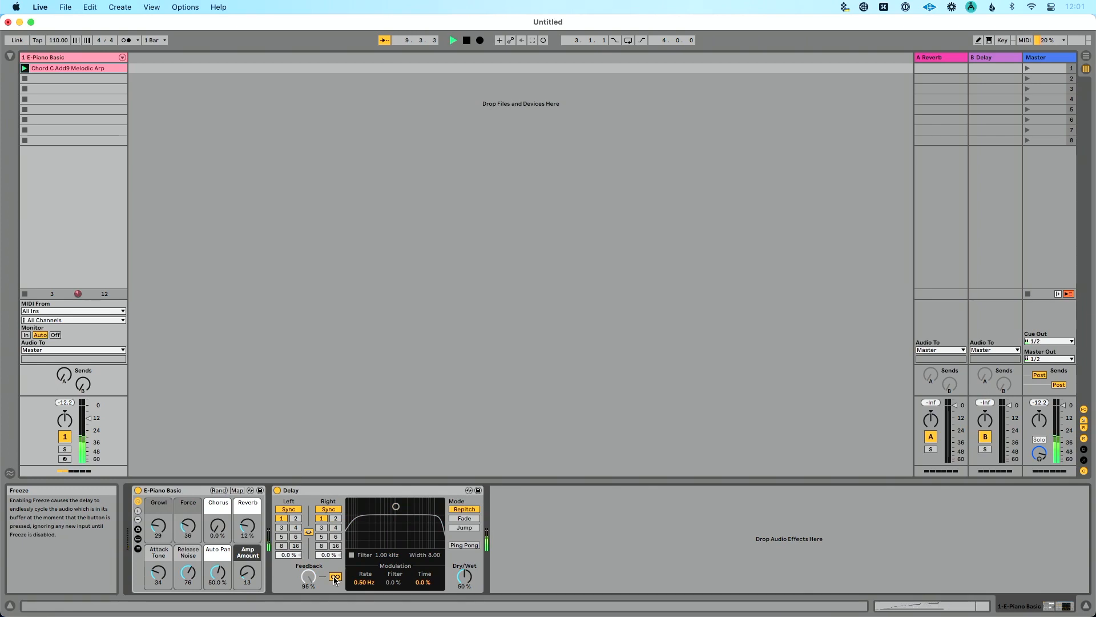
drag(464, 577, 464, 549)
click(336, 518)
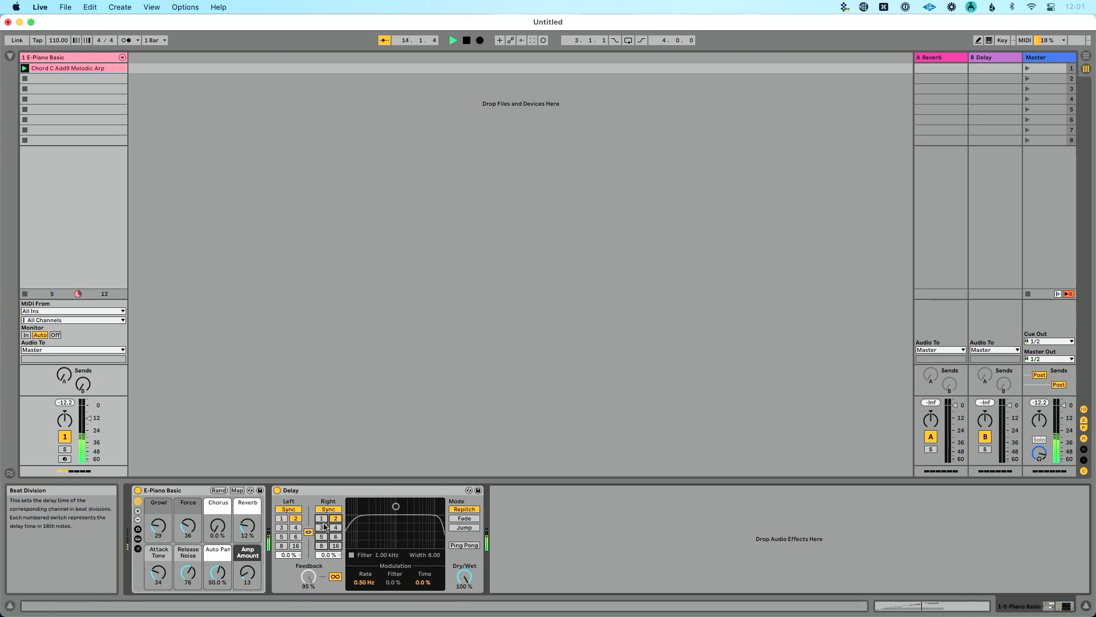
click(322, 528)
Step: Turn off Freeze, lower the Delay's Feedback to 60% and Dry/Wet to 52%, and stop playback
click(330, 578)
drag(309, 575, 309, 589)
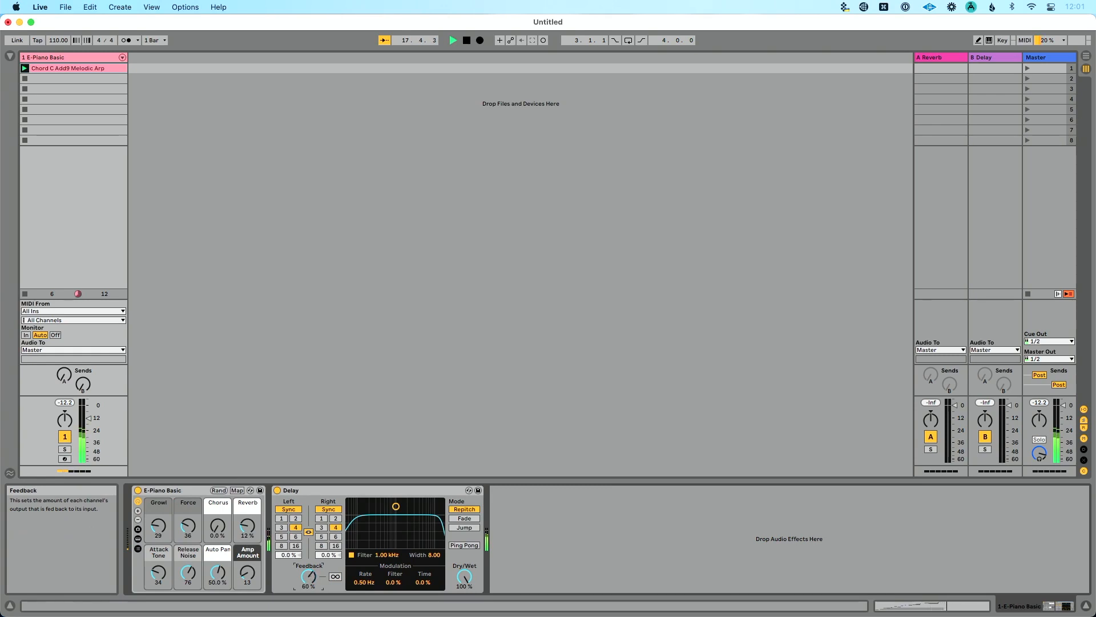
drag(464, 576, 464, 594)
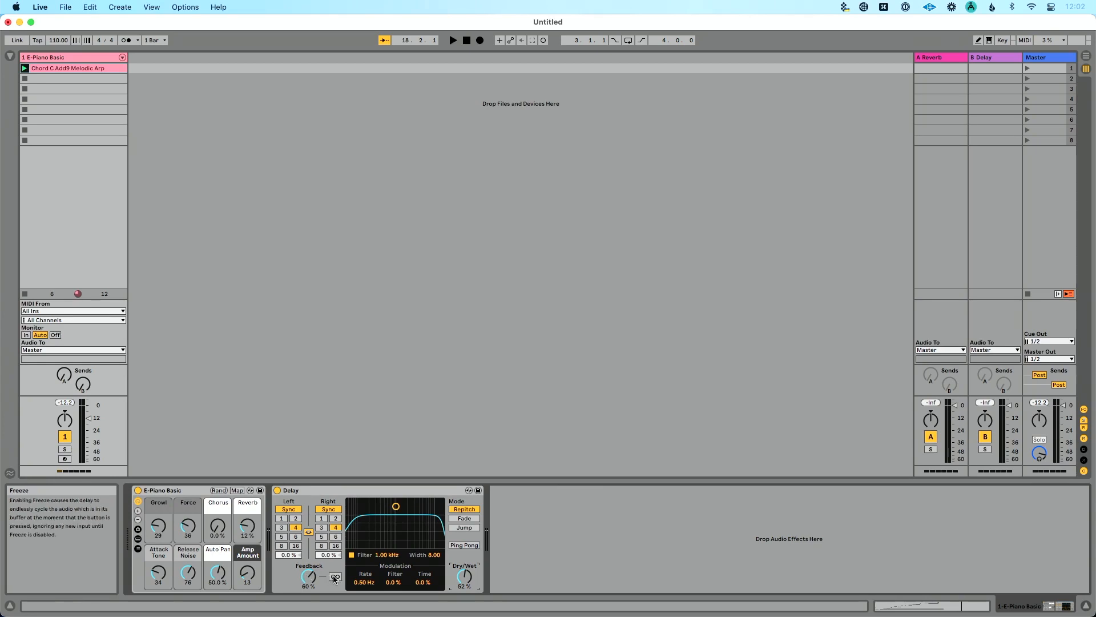
Step: Enter MIDI mapping mode, select the Delay's Freeze switch for assignment, and exit mapping mode
key(super+m)
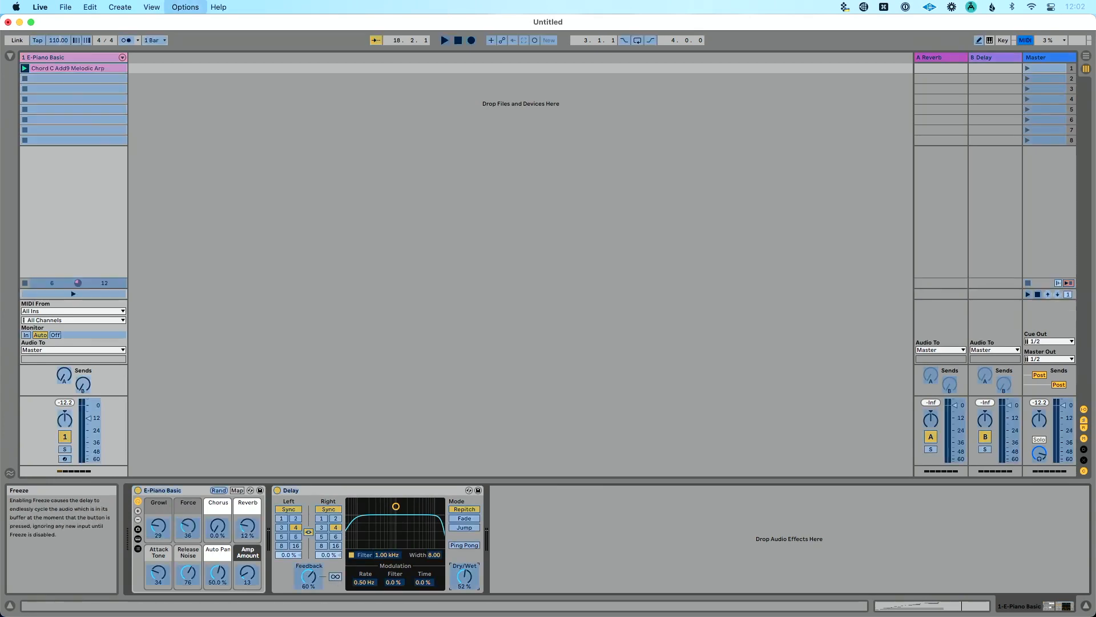
click(335, 579)
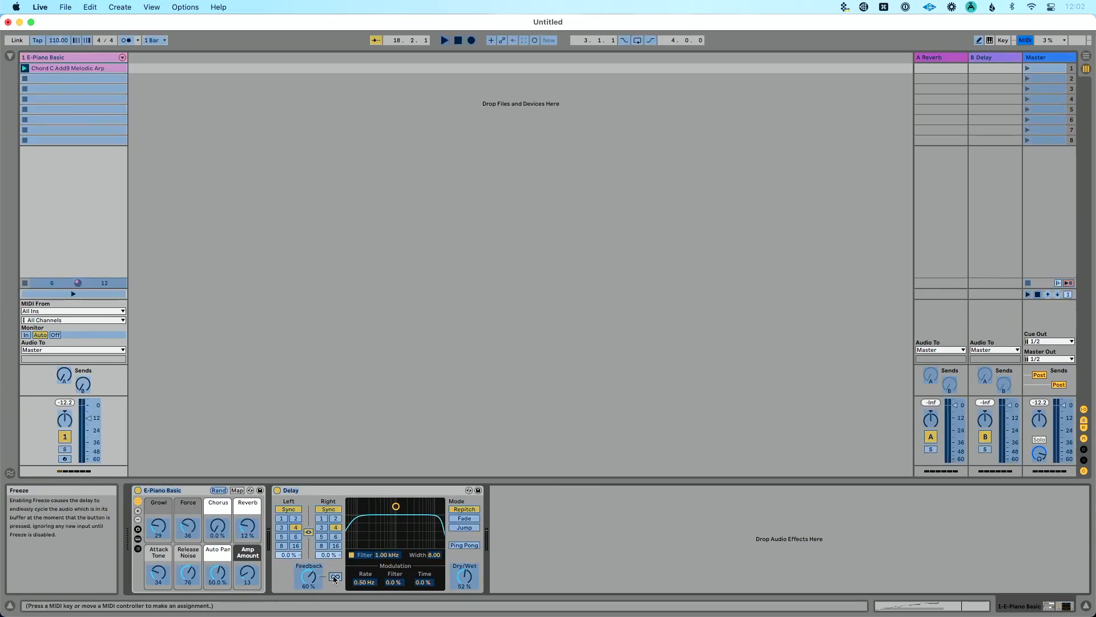
key(super+m)
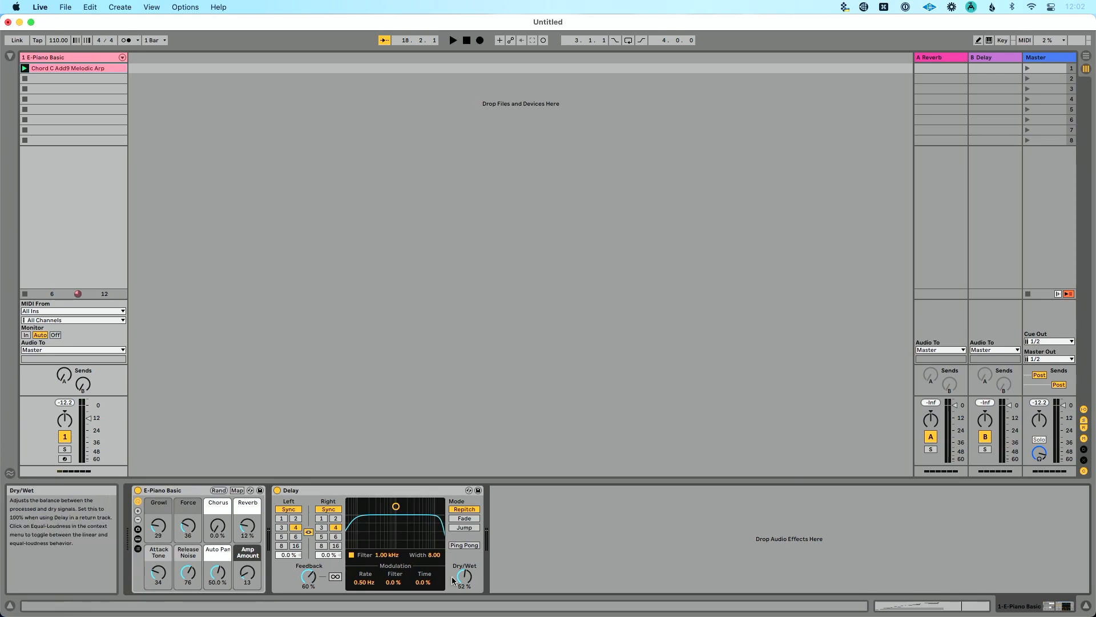
Step: Set the Delay's Dry/Wet to 100%, linked beat division to 1 and Feedback to 95%, then freeze the buffer during playback
drag(464, 578, 463, 537)
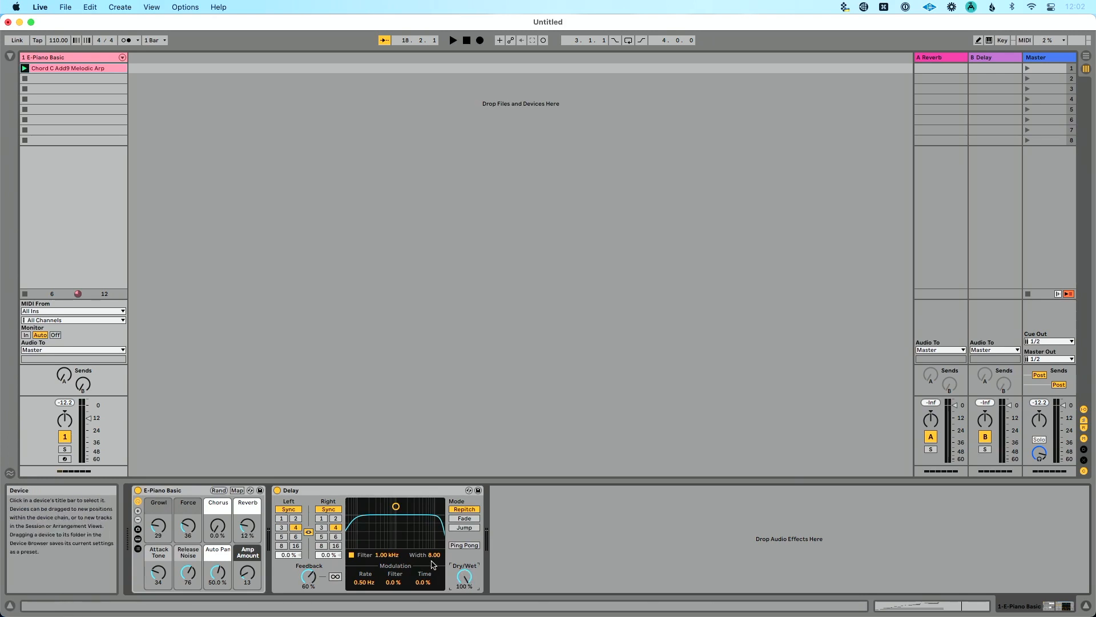
click(282, 518)
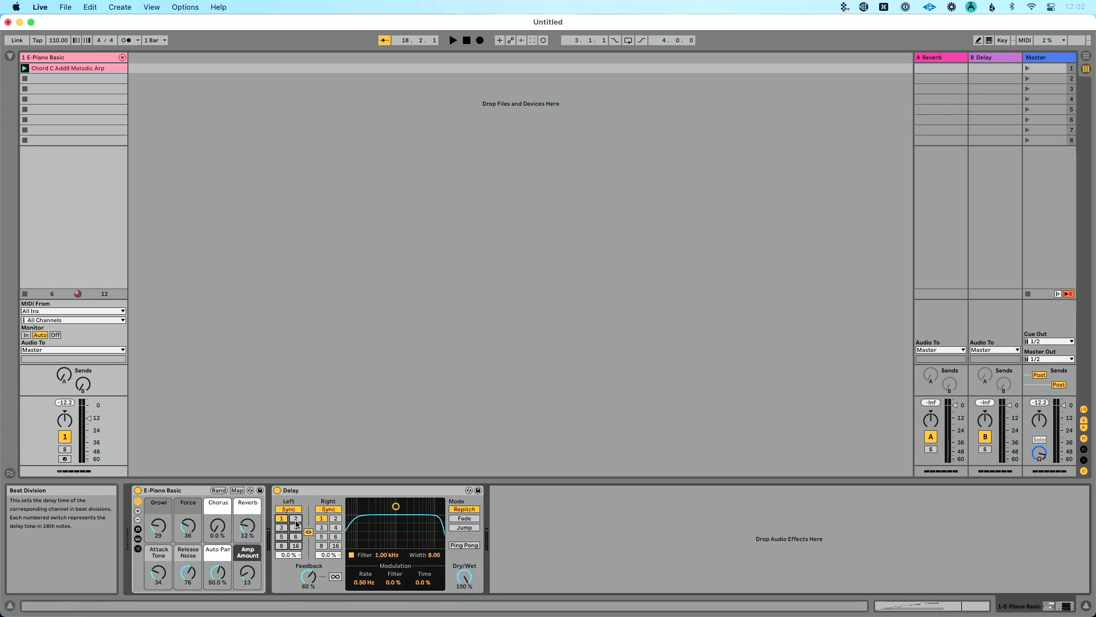
drag(309, 575, 308, 553)
key(space)
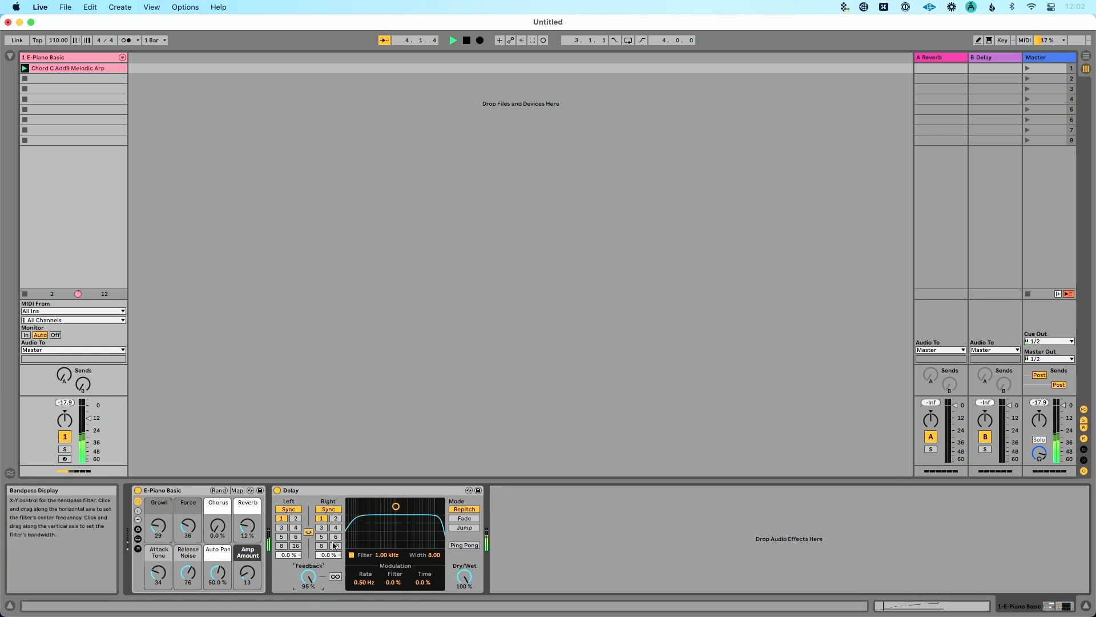
click(335, 577)
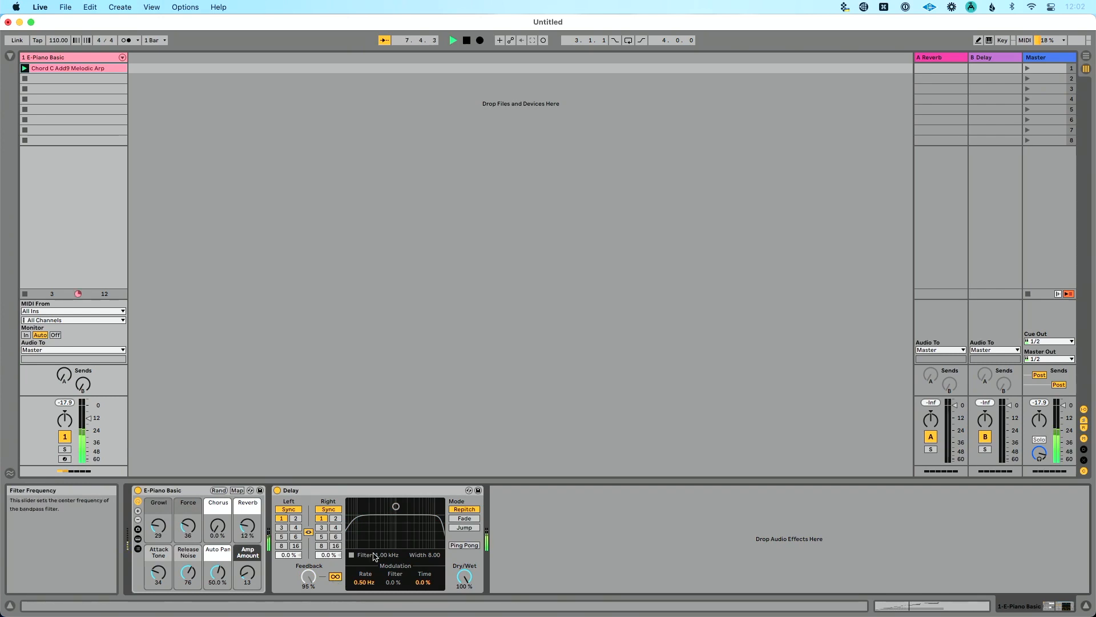
Step: Show the browser, load Auto Filter after the Delay, and set its filter frequency to about 1.16 kHz
key(super+alt+b)
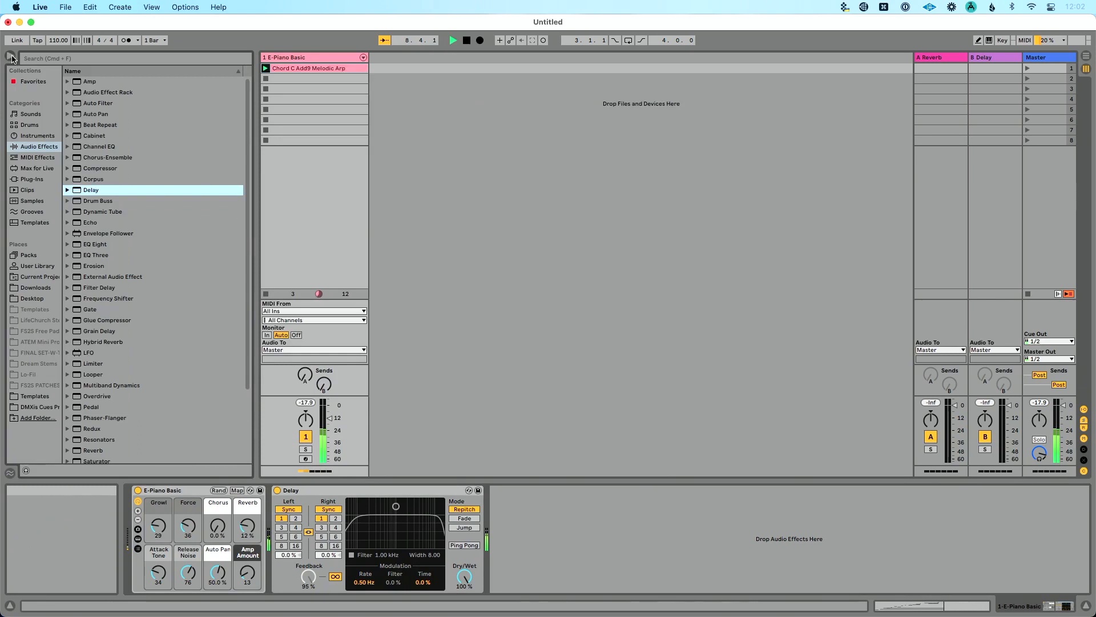
double_click(97, 104)
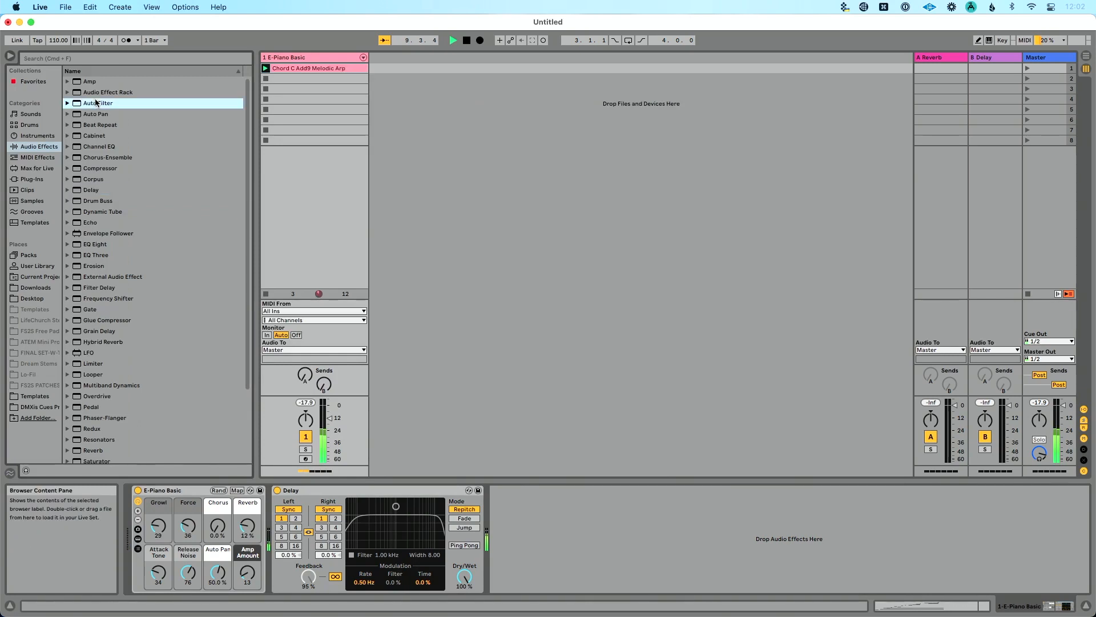
drag(654, 518, 655, 519)
Step: Load Hybrid Reverb after Auto Filter and set its Decay to about 17.2 s and Dry/Wet to 89%
scroll(119, 332, down, 5)
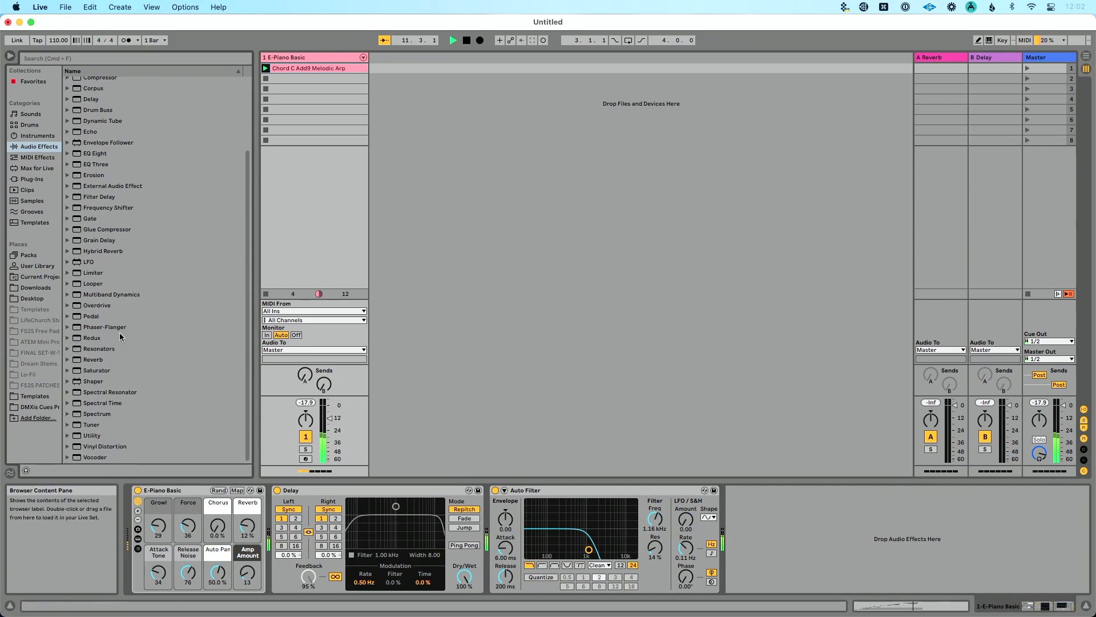
double_click(116, 251)
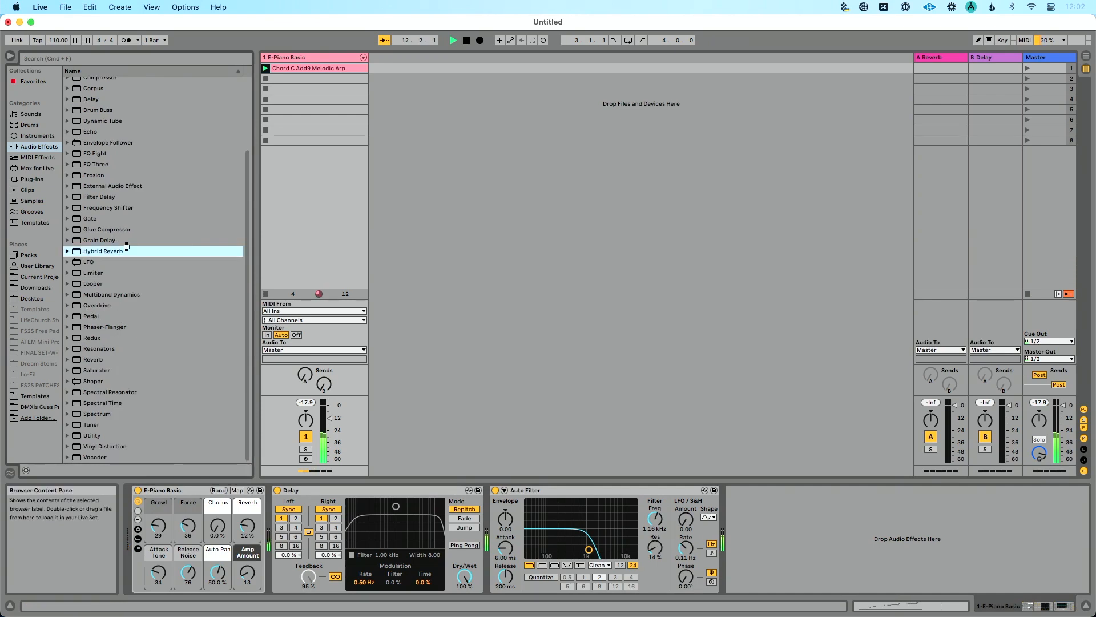
mouse_move(896, 614)
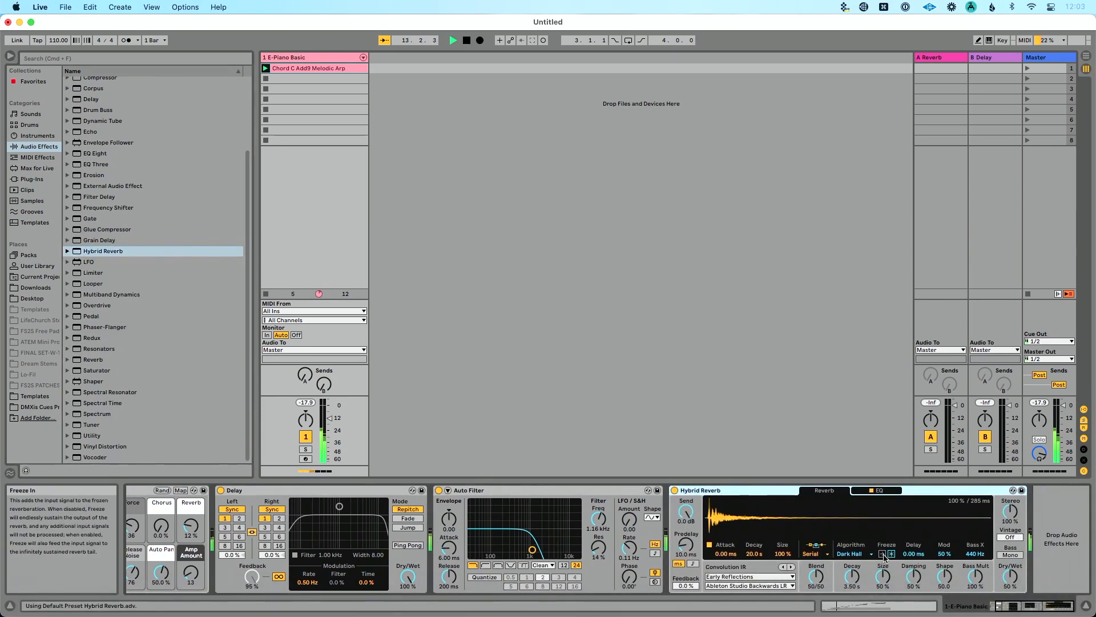
drag(855, 577, 854, 557)
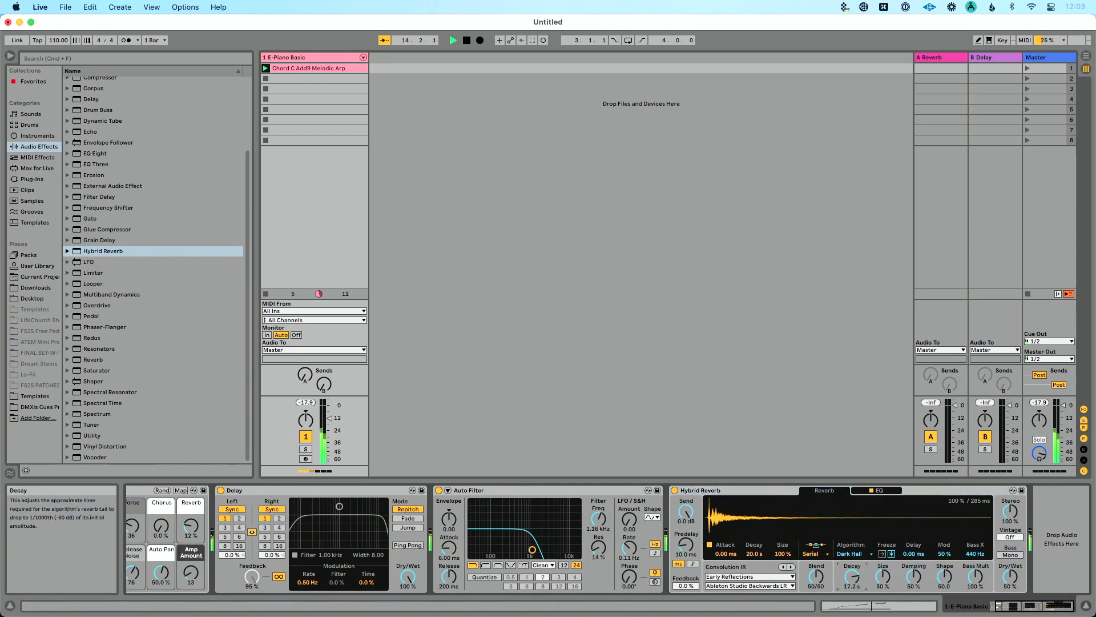
drag(1010, 577, 1010, 537)
drag(1010, 576, 1009, 582)
Step: Try a lower Auto Filter frequency, then delete both Auto Filter and Hybrid Reverb from the track
scroll(270, 545, left, 2)
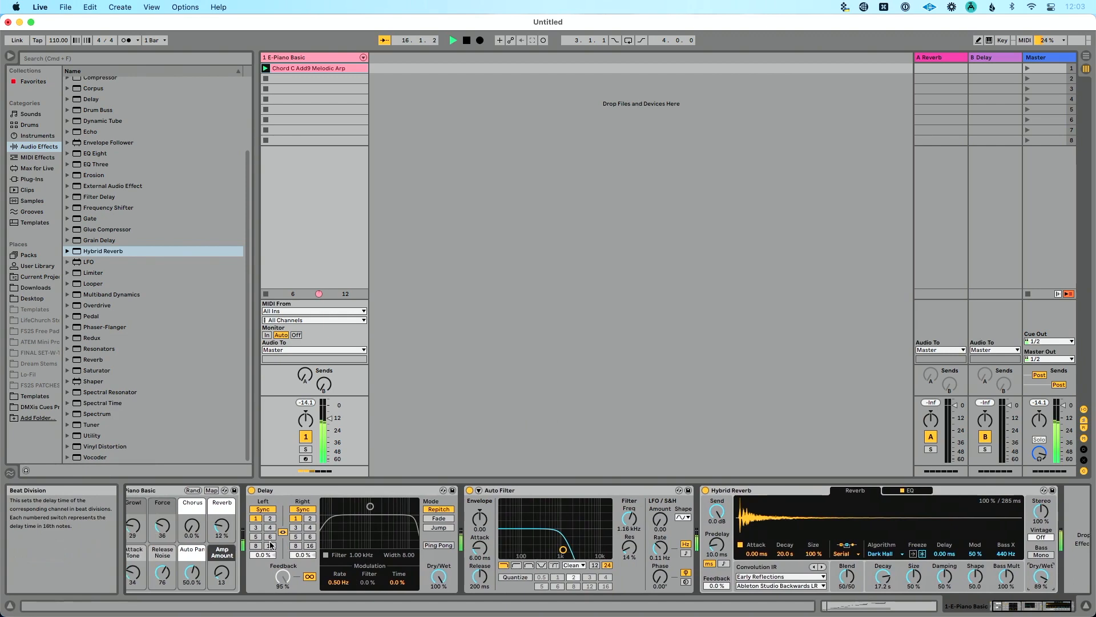
scroll(271, 544, left, 2)
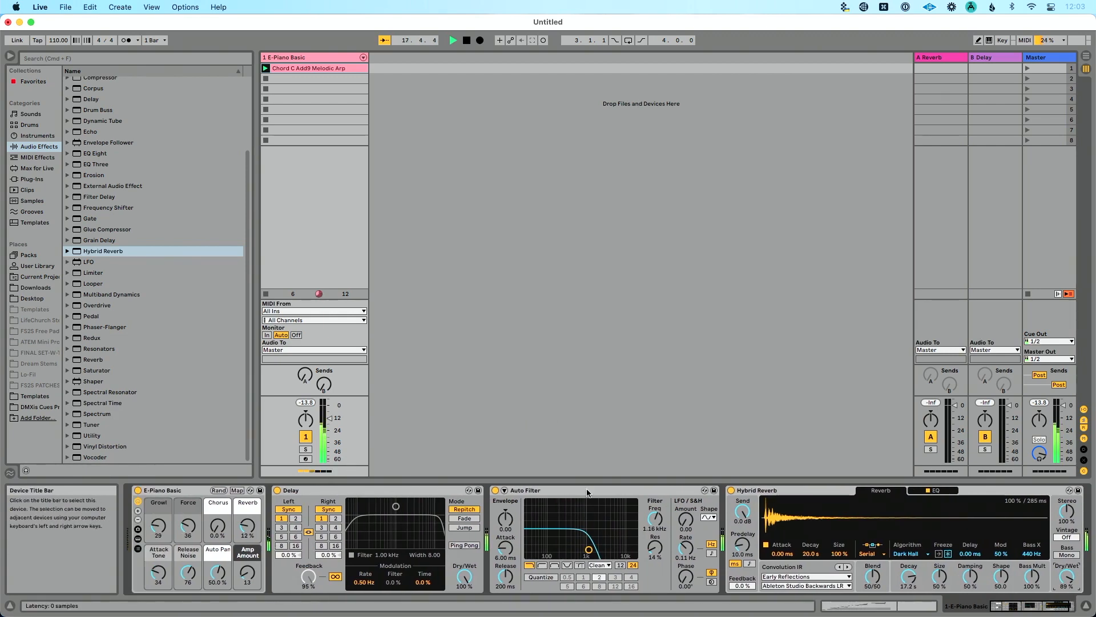
mouse_move(655, 519)
mouse_down()
mouse_move(654, 505)
mouse_move(654, 536)
mouse_up()
click(631, 492)
key(Delete)
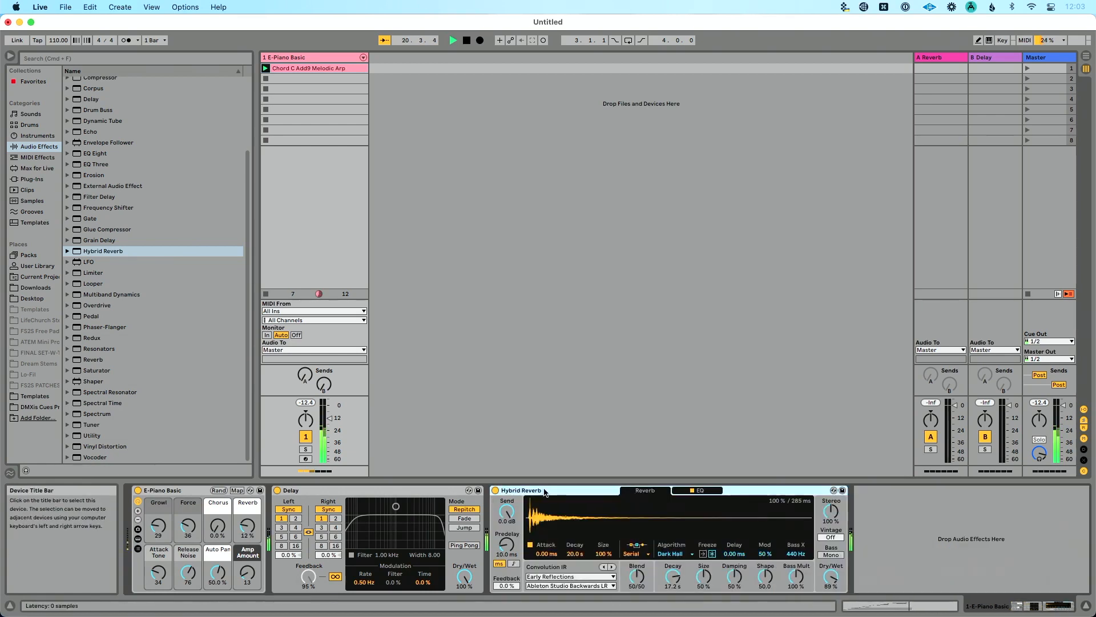
key(Delete)
Step: Turn off Freeze, stop playback, and set the Delay's Feedback to 49% and Dry/Wet to 54%
click(334, 577)
drag(302, 576, 302, 609)
key(space)
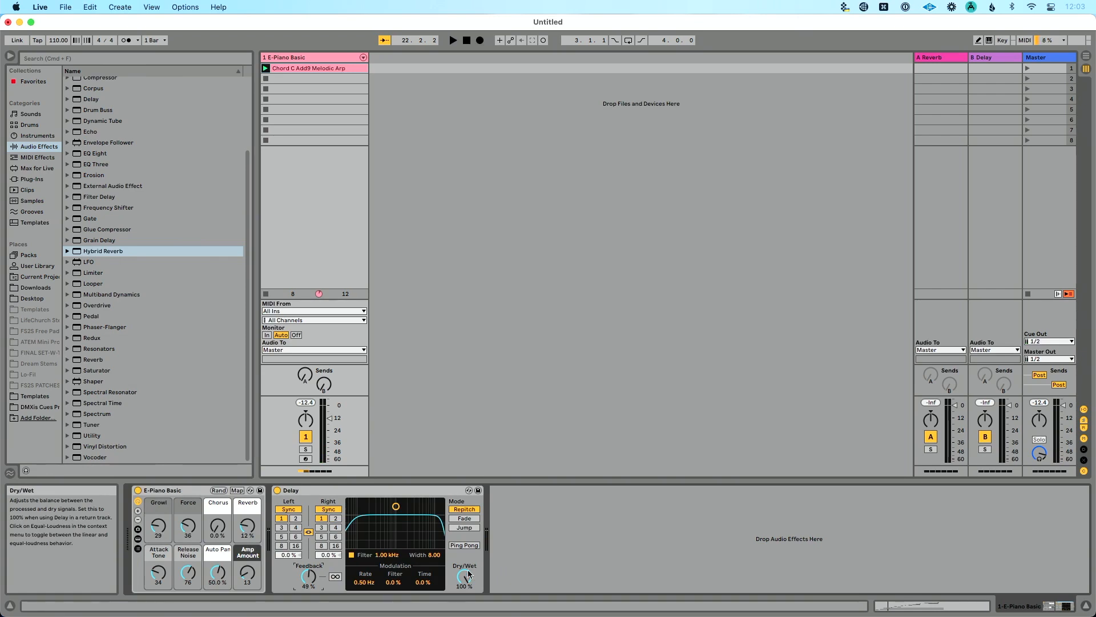
mouse_move(464, 577)
mouse_down()
mouse_move(465, 594)
mouse_move(464, 577)
mouse_up()
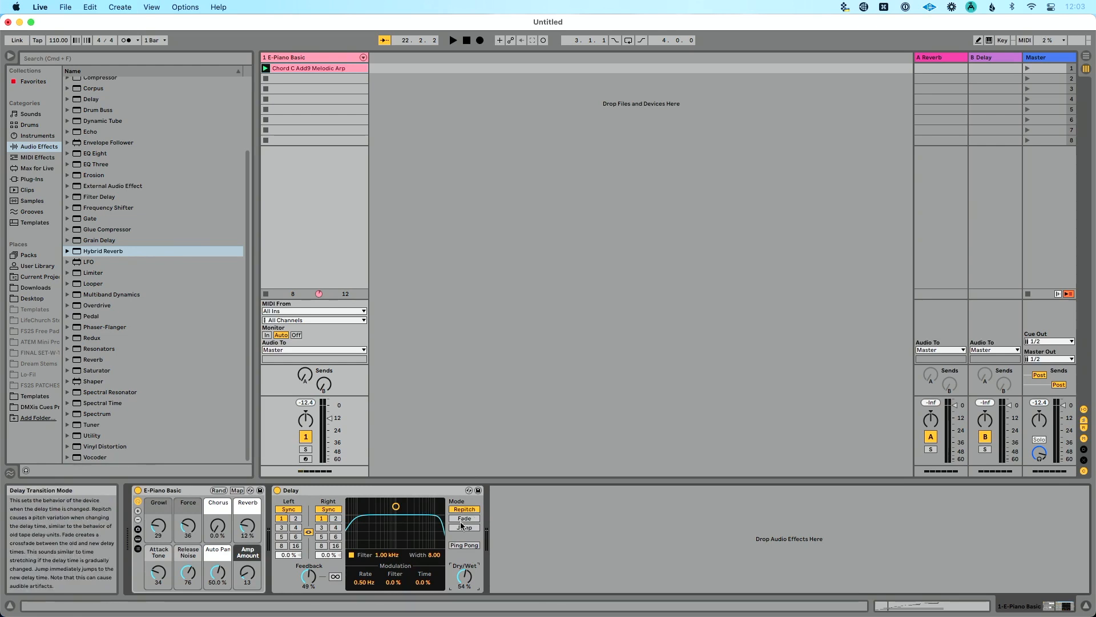
Step: Toggle the Delay's stereo link off and on, switch both channels to Time mode, and set the delay time to about 55 ms
click(310, 533)
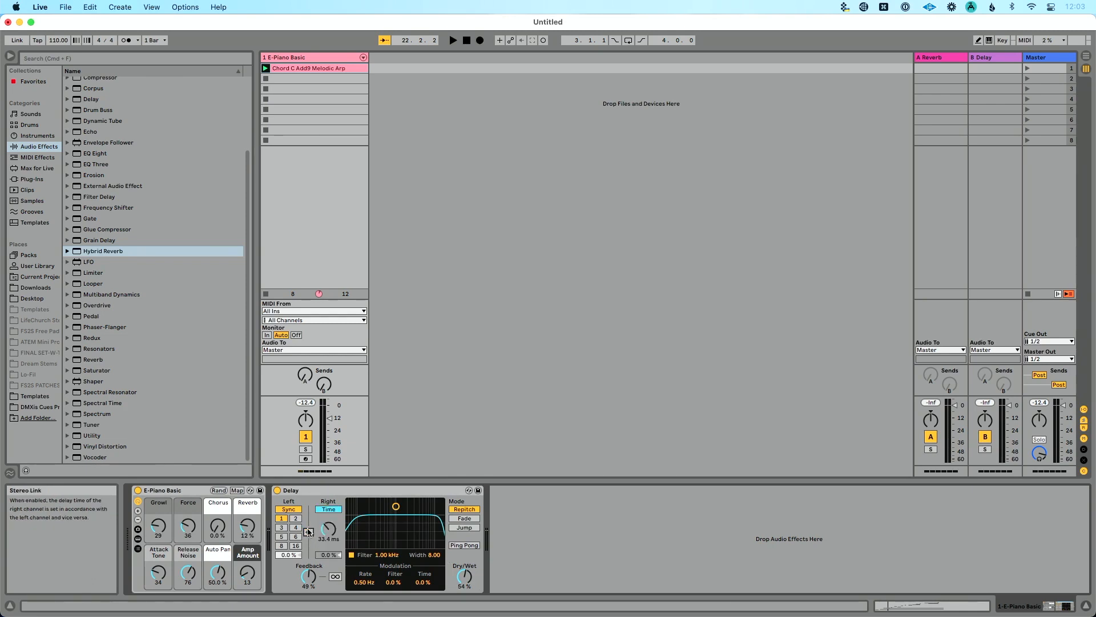
click(309, 532)
click(294, 510)
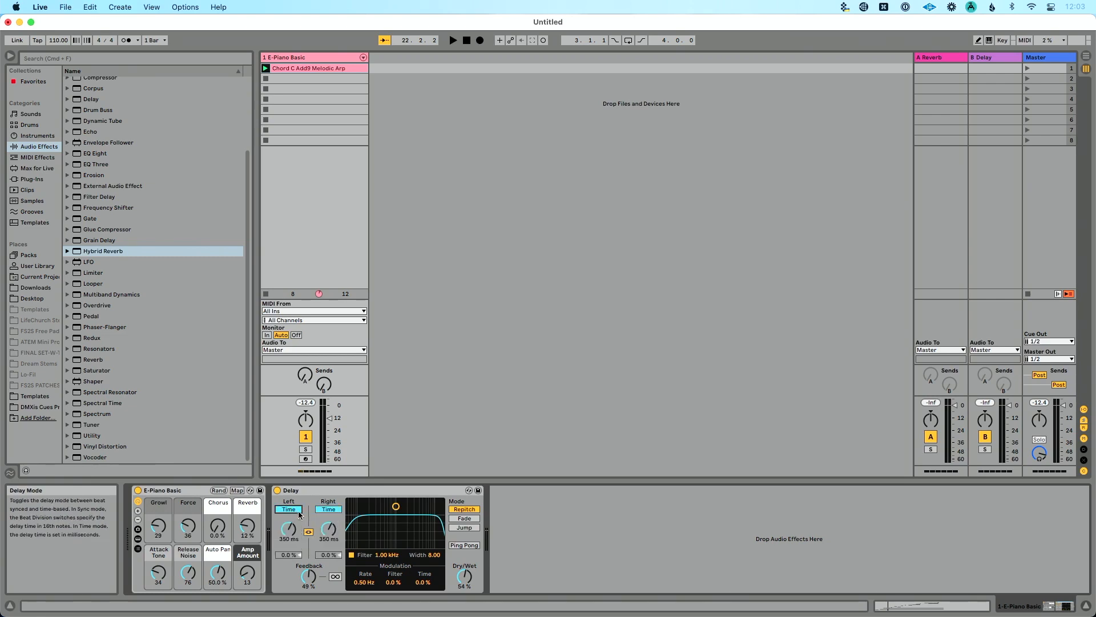
drag(329, 528, 330, 542)
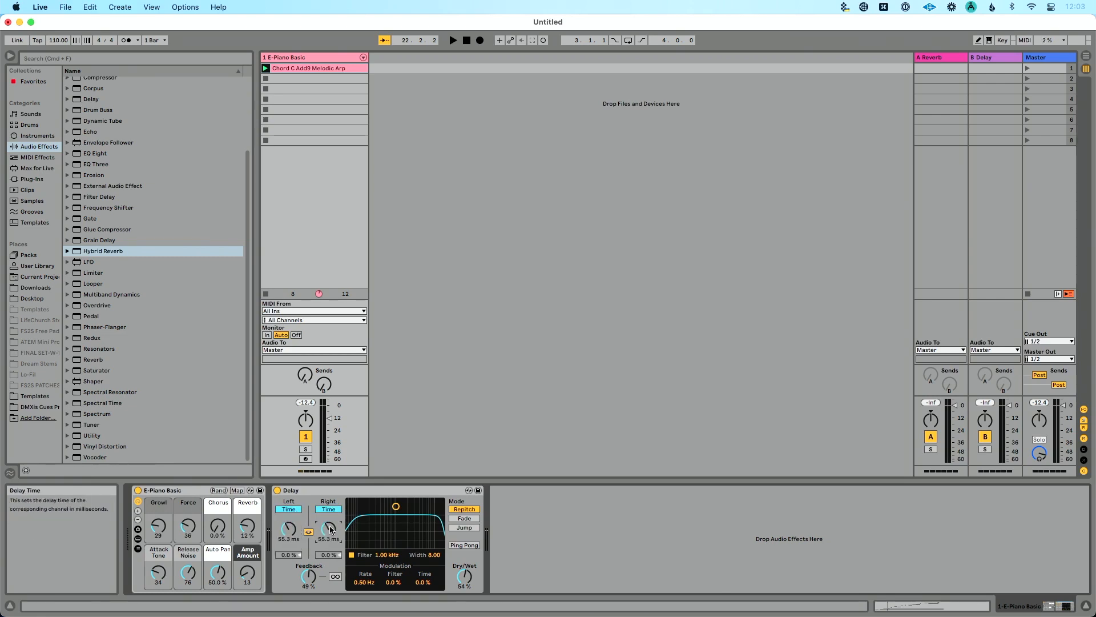
Step: During playback, set the Delay's Feedback to 69% and Dry/Wet to 65%, sweep the delay time up to 5.00 s and down to 2.01 ms, then stop
key(space)
drag(312, 576, 313, 568)
drag(465, 577, 464, 568)
mouse_move(332, 524)
mouse_down()
mouse_move(330, 514)
mouse_move(330, 554)
mouse_move(308, 571)
mouse_move(329, 506)
mouse_up()
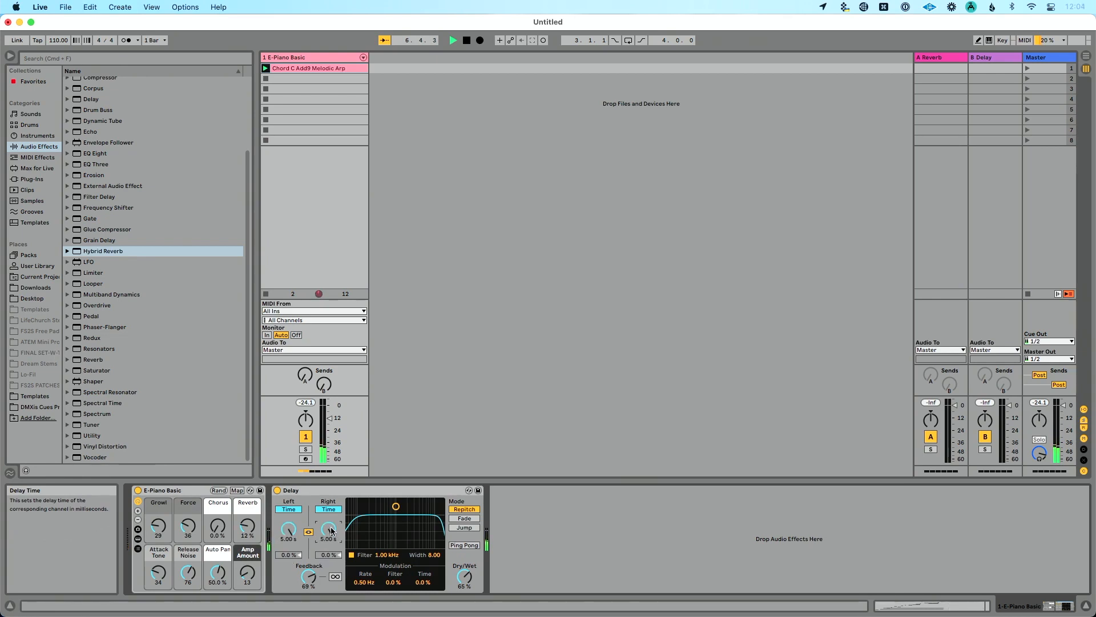
drag(331, 530, 331, 558)
key(space)
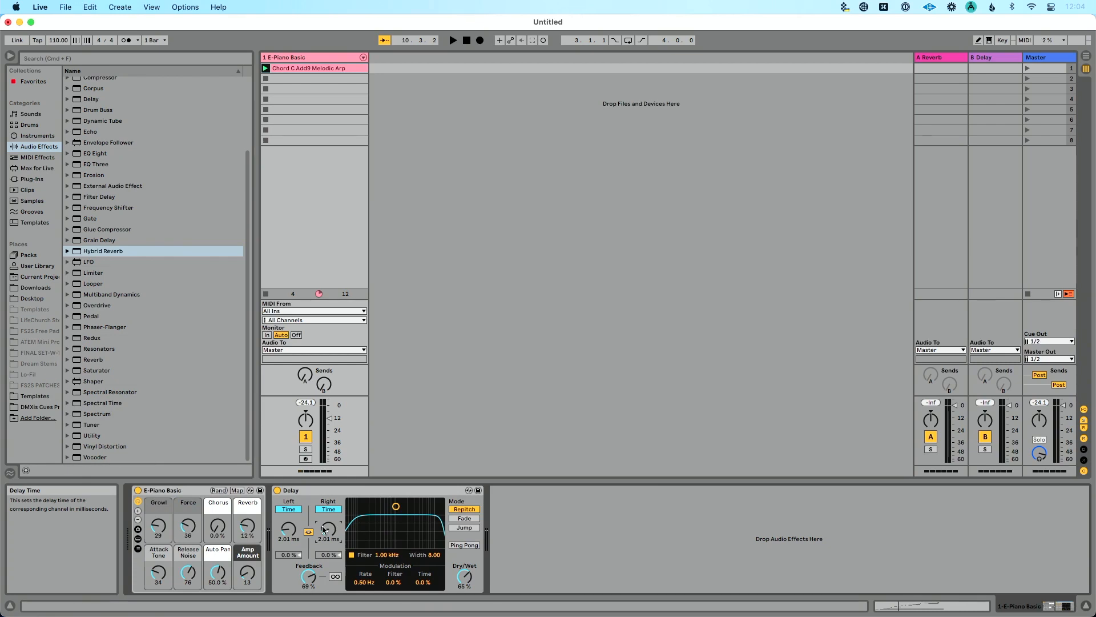
Step: Play the clip while setting the delay time to 198 ms and Feedback to 95%, then stop playback
key(space)
mouse_move(323, 529)
mouse_down()
mouse_move(323, 462)
mouse_move(323, 535)
mouse_up()
drag(308, 576, 332, 553)
key(space)
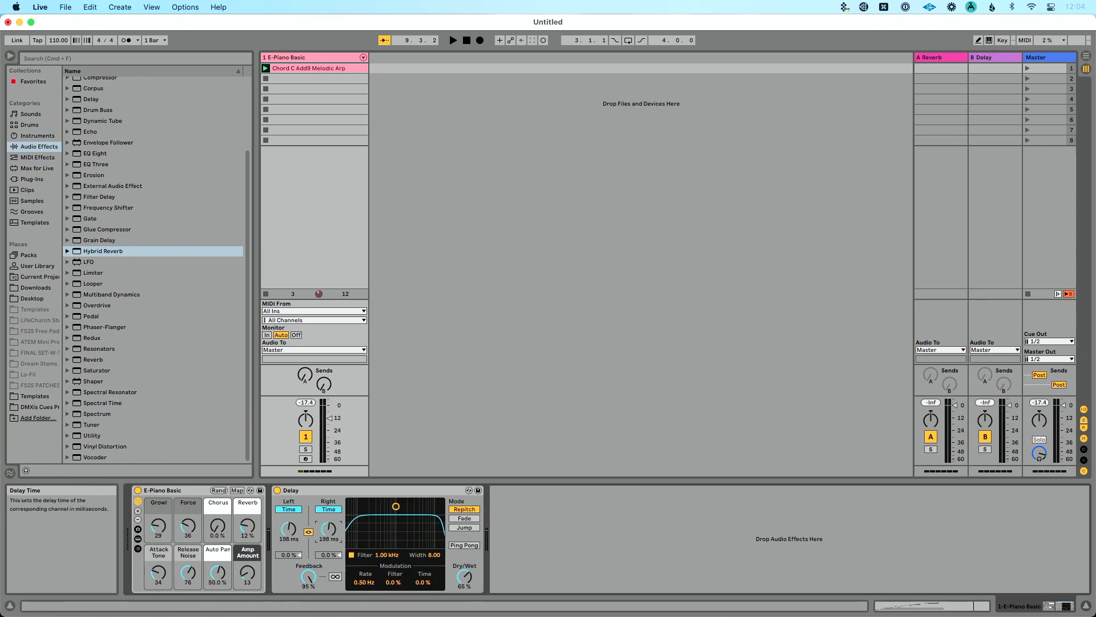
Step: Set the delay time to 327 ms, Feedback to 57% and Dry/Wet to 51%, and choose the Fade transition mode
drag(289, 529, 289, 514)
drag(465, 577, 465, 580)
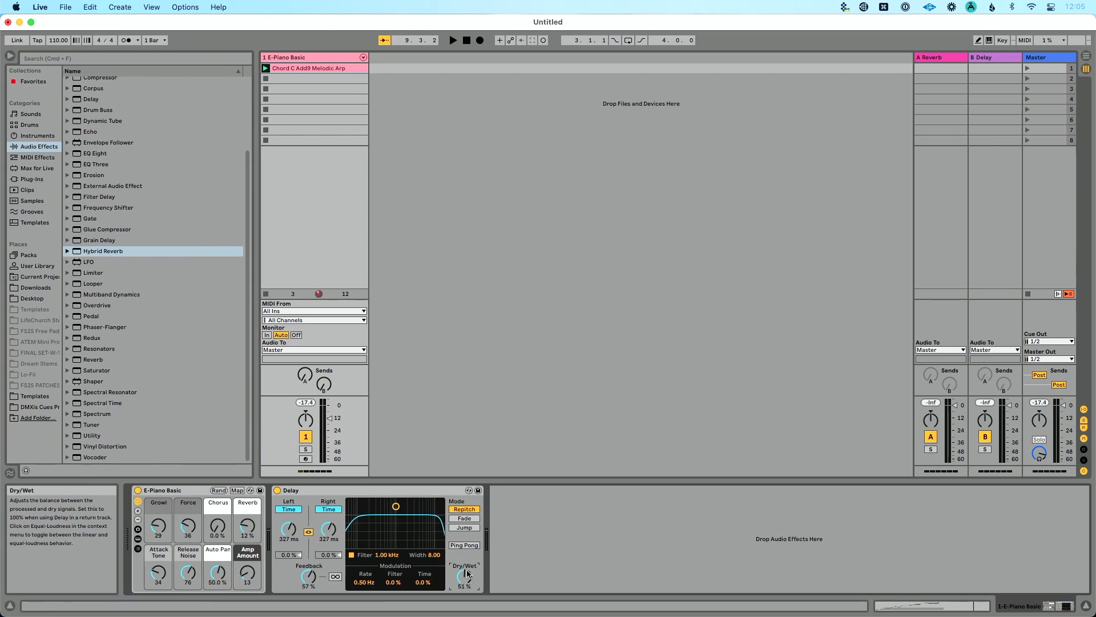
click(469, 519)
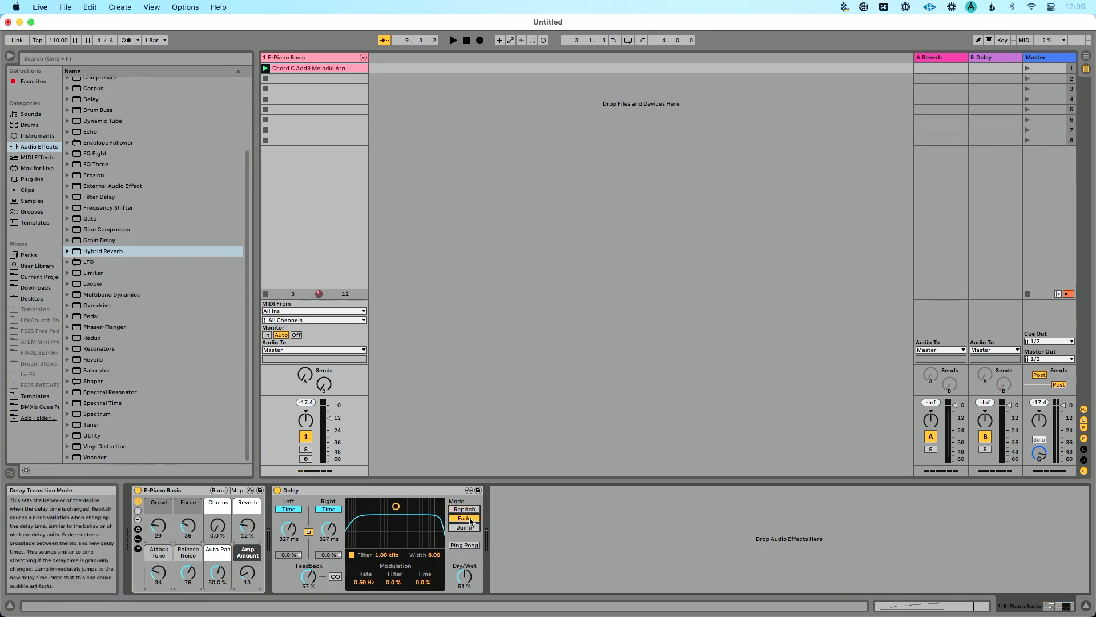
Step: During playback, set Feedback to 76% and Dry/Wet to 79%, and sweep the delay time in Fade mode, ending at about 247 ms
key(space)
drag(308, 575, 308, 568)
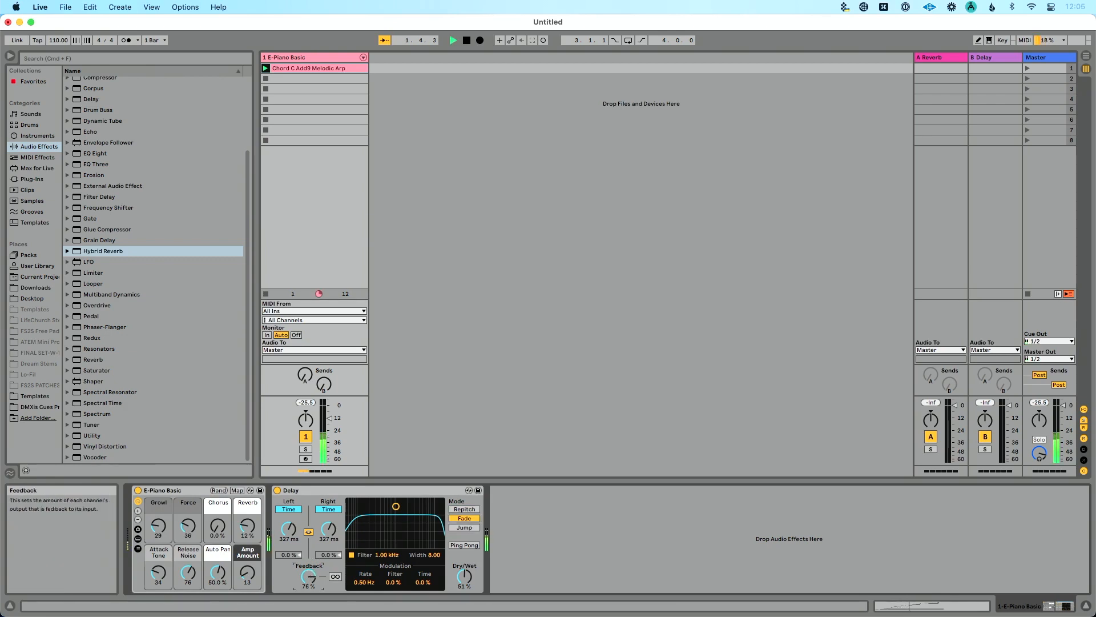
drag(465, 576, 464, 557)
drag(287, 528, 287, 491)
drag(289, 529, 289, 594)
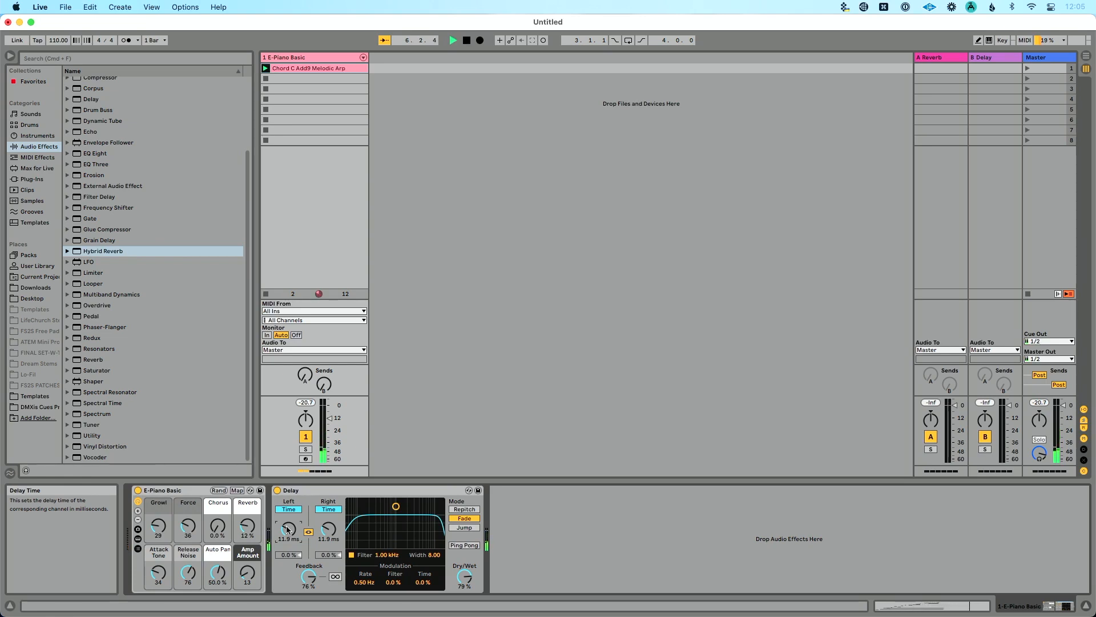
drag(289, 529, 288, 514)
drag(287, 530, 288, 543)
Step: Switch the Delay to Repitch mode, sweep the delay time during playback, then stop and set it to 550 ms
click(464, 509)
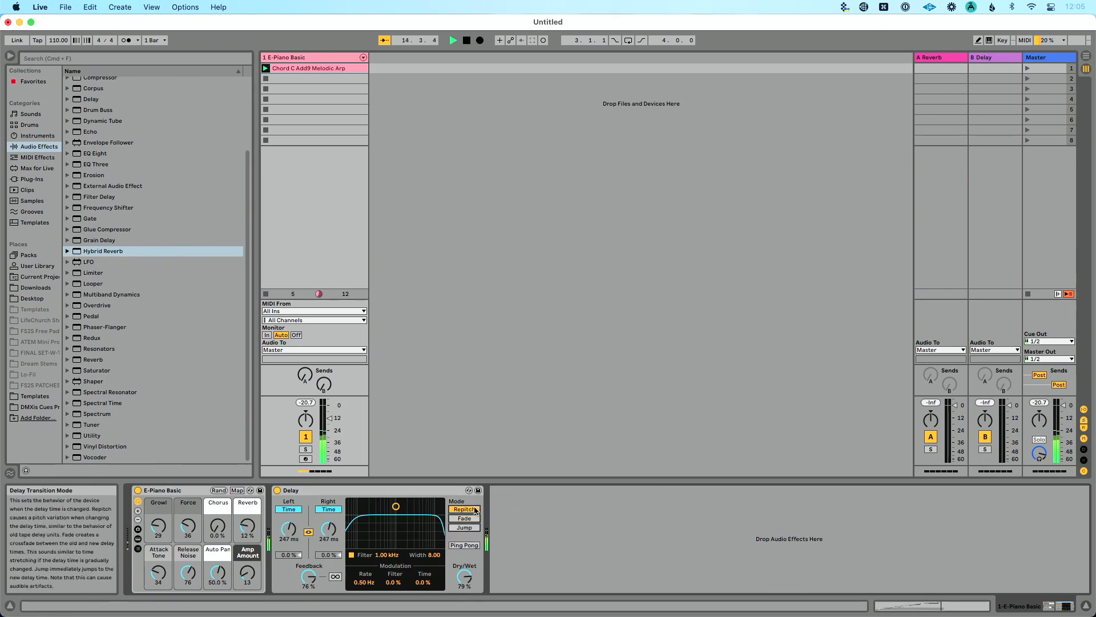
mouse_move(288, 529)
mouse_down()
mouse_move(288, 539)
mouse_move(288, 530)
mouse_up()
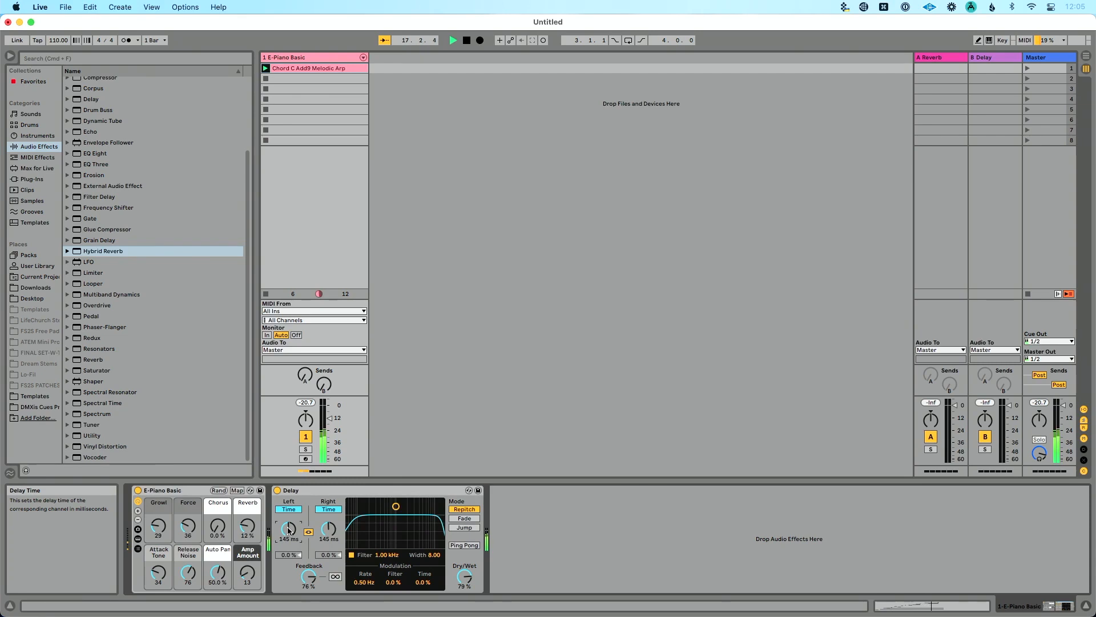
key(space)
drag(331, 532, 332, 513)
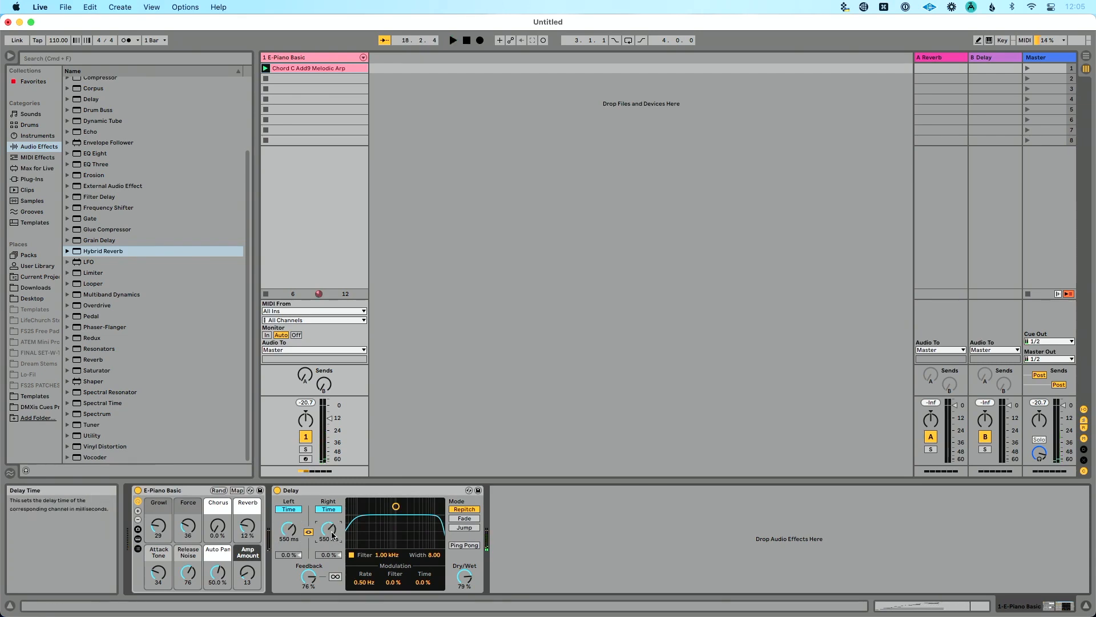
Step: Set Feedback to 87% and the tempo to 98 BPM, and sweep the delay time down to about 96 ms during playback
drag(308, 577, 308, 574)
key(space)
mouse_move(66, 40)
mouse_down()
mouse_move(66, 55)
mouse_move(62, 35)
mouse_up()
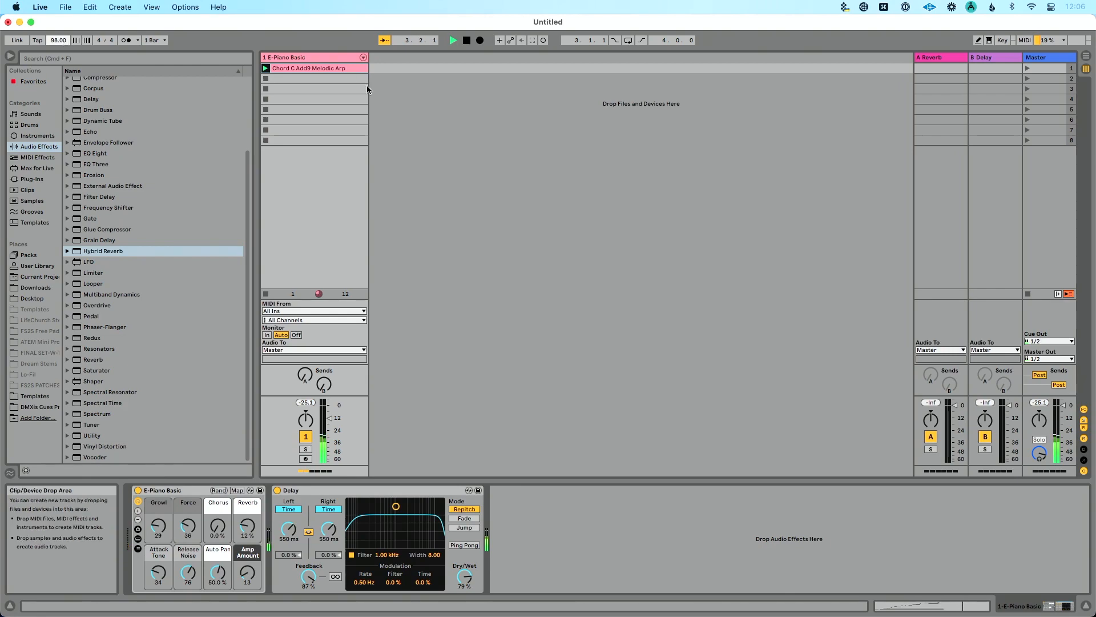
double_click(338, 67)
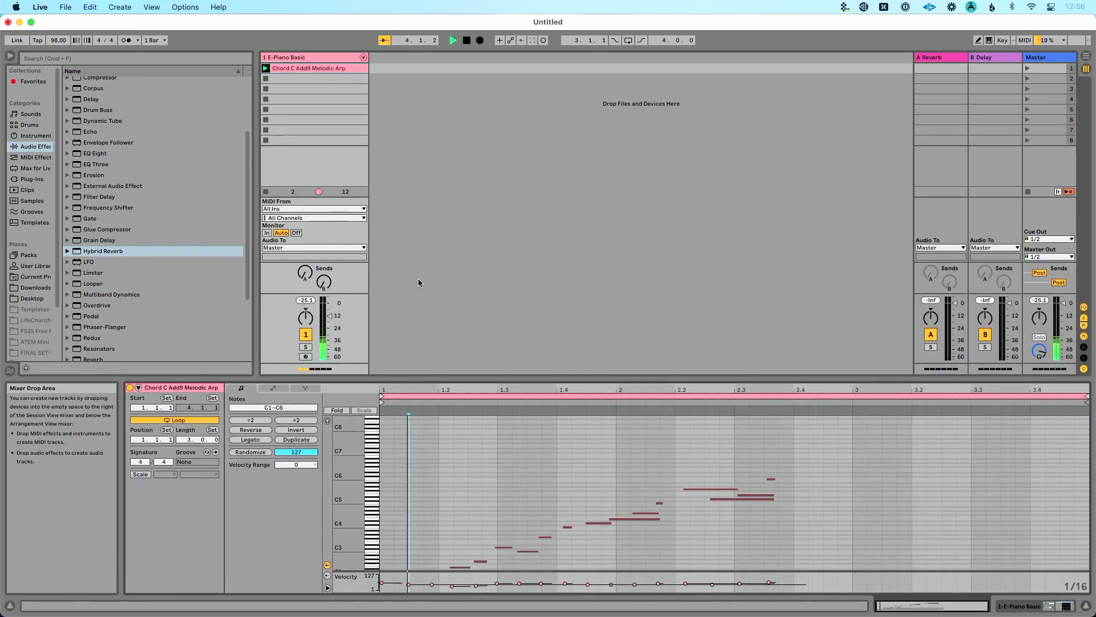
key(shift+Tab)
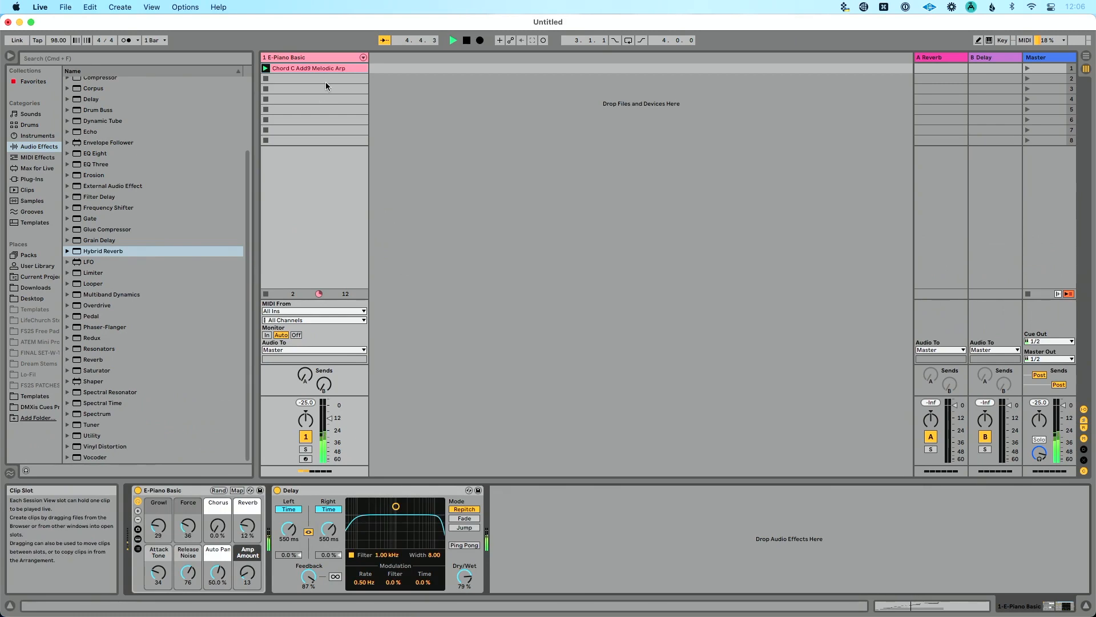
drag(288, 528, 289, 563)
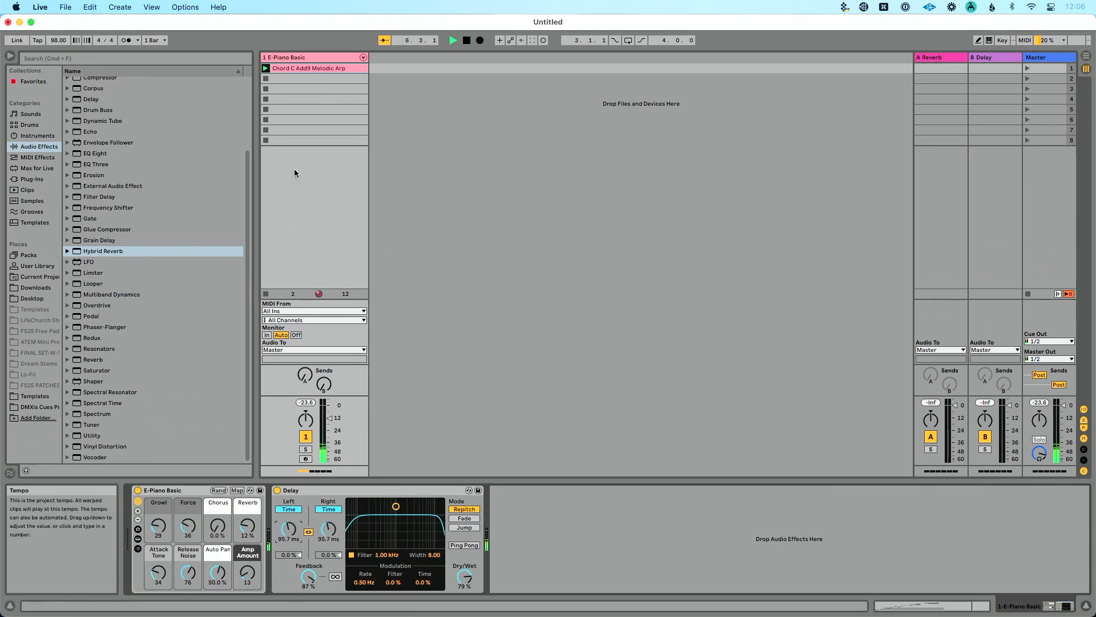
key(space)
Step: Switch the Delay to Fade mode and play the clip while changing the delay time to 50.2 ms, then stop
click(464, 518)
key(space)
drag(329, 525, 330, 560)
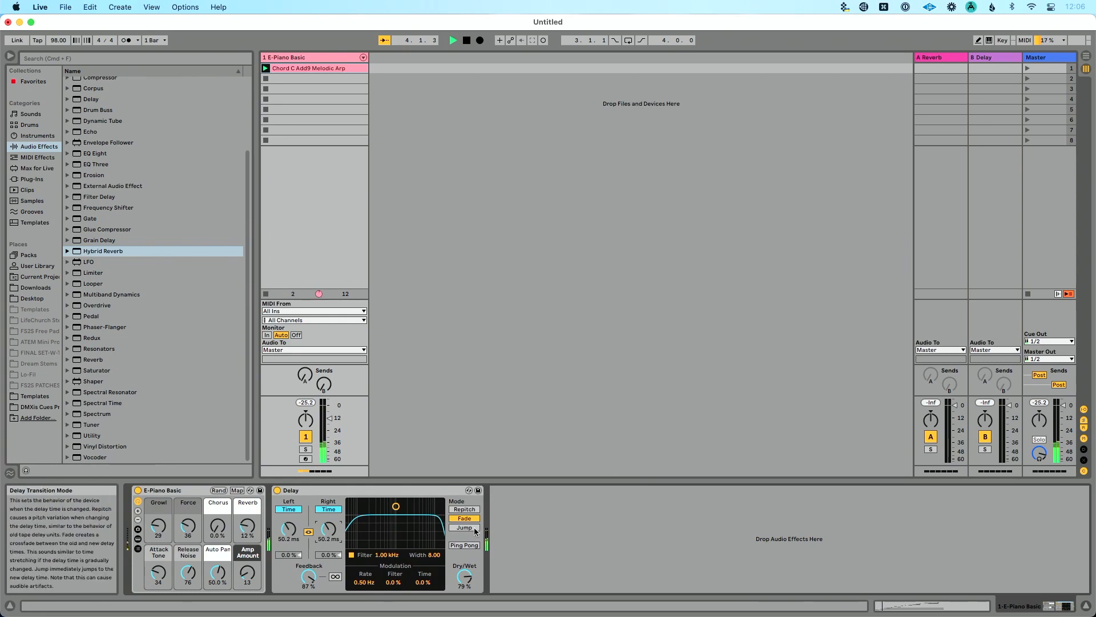
key(space)
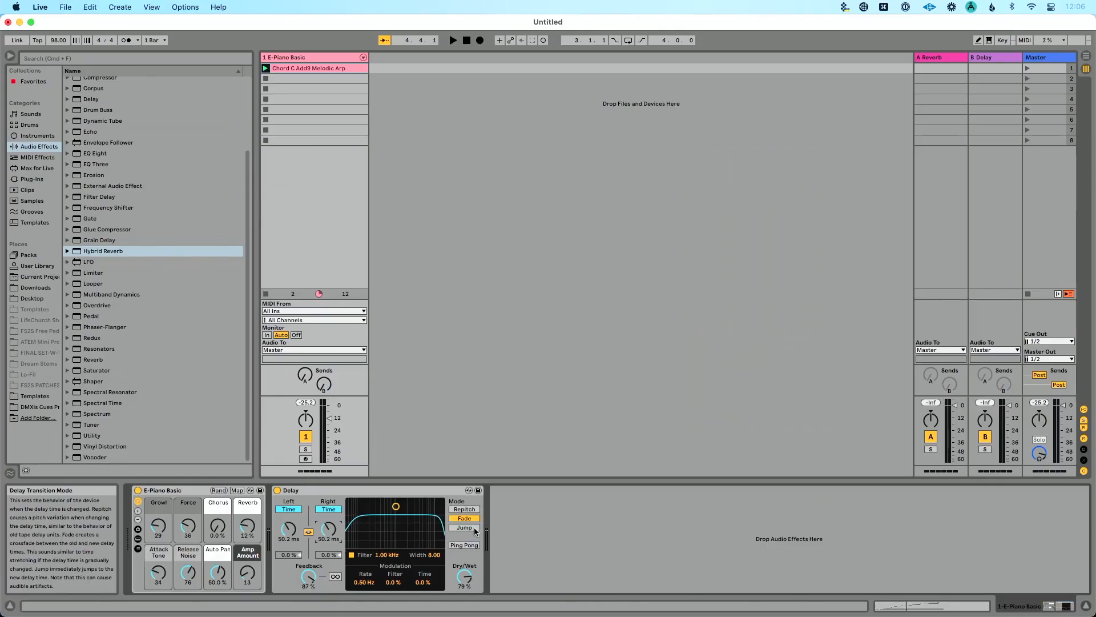
Step: Switch the Delay to Jump mode and, during playback, raise the delay time to about 1.10 s and lower it to 170 ms, then stop
click(475, 526)
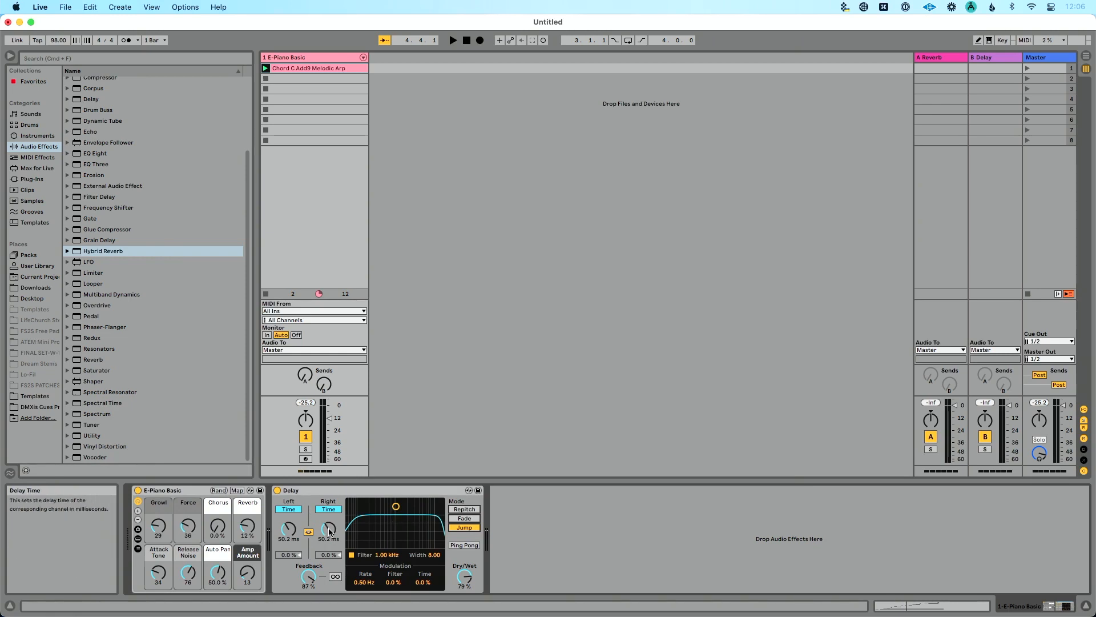
key(space)
drag(330, 531, 329, 479)
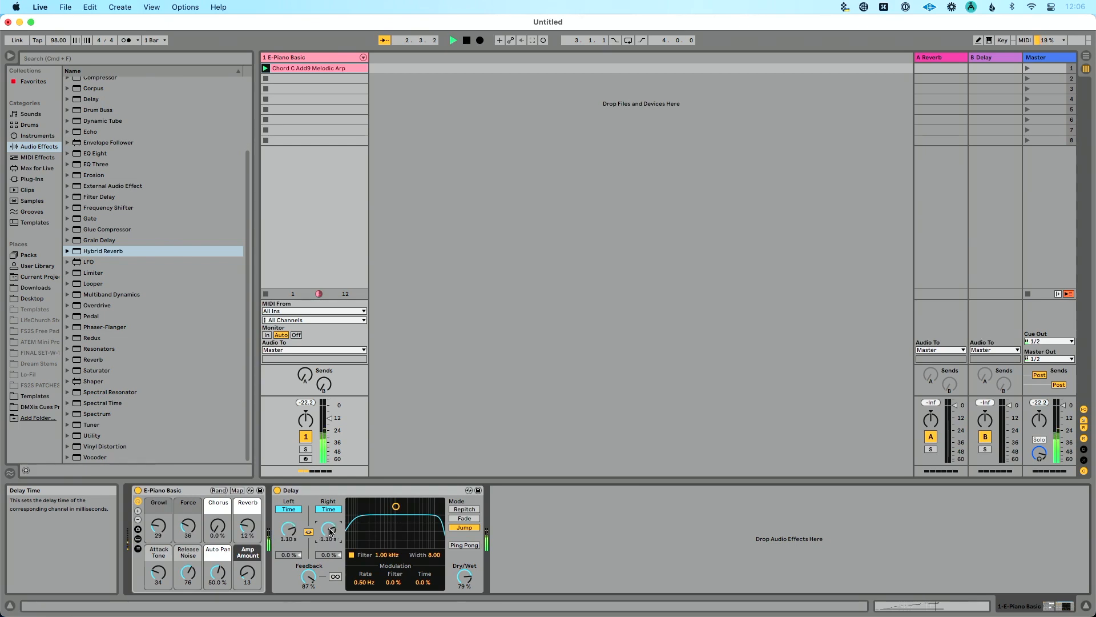
drag(330, 531, 331, 565)
key(space)
Step: Set the audio buffer size to 1024 samples in the Preferences and close them
key(super+comma)
click(622, 290)
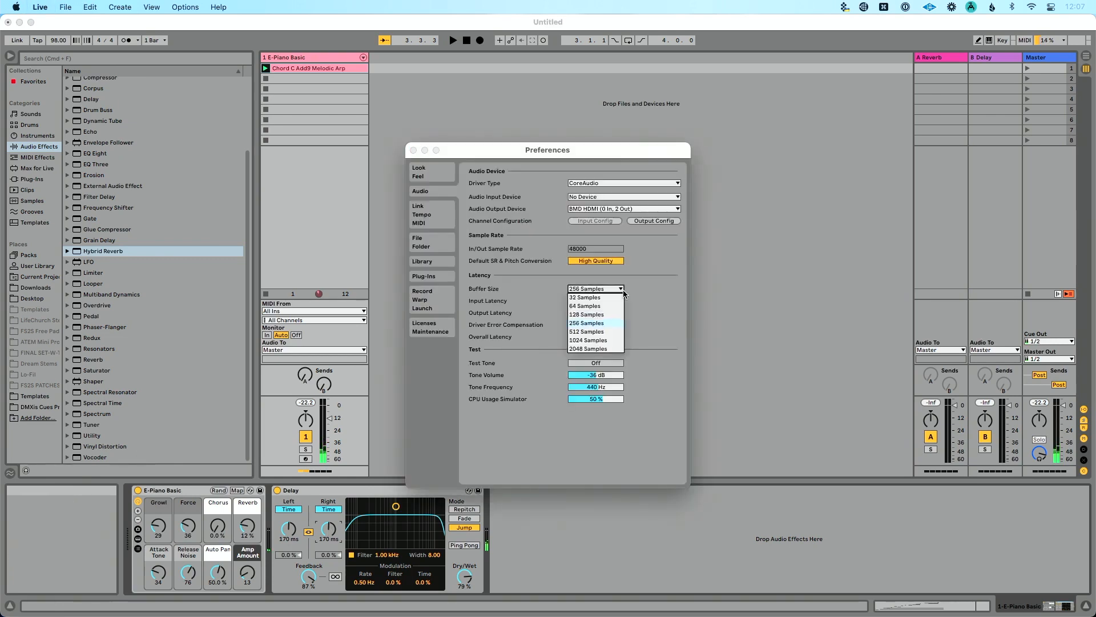
click(594, 340)
key(Escape)
Step: Start playback and set the delay time to 1.83 s, Dry/Wet to 42% and Feedback to 58%
key(space)
scroll(335, 534, up, 10)
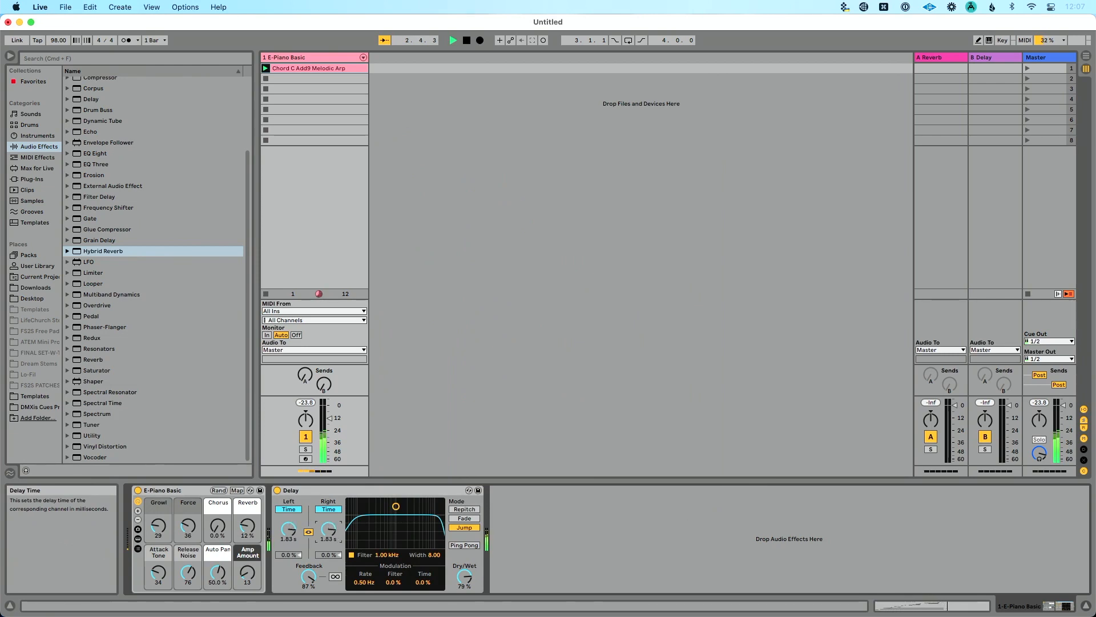
scroll(464, 576, down, 15)
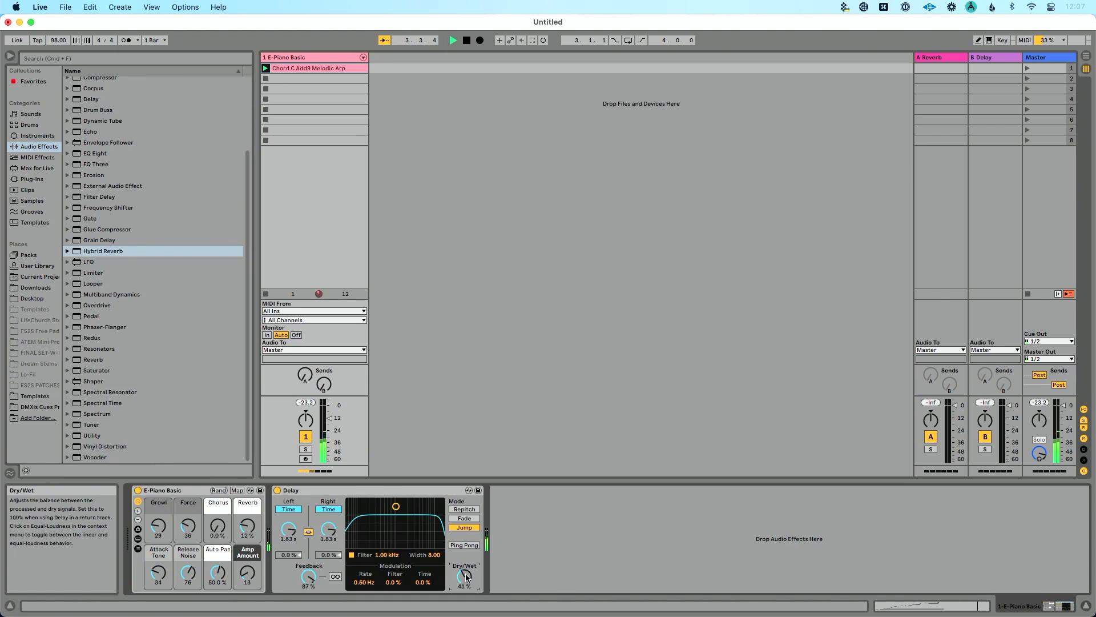
scroll(465, 576, up, 1)
scroll(309, 574, down, 10)
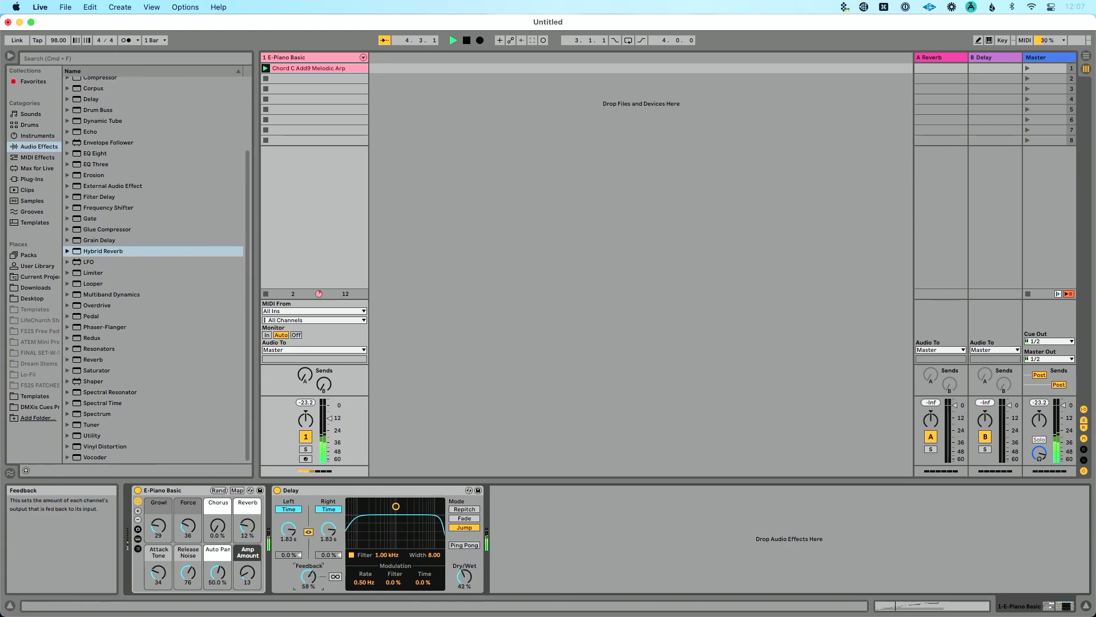
Step: Sweep the delay time down past 60.8 ms and back up during playback in Jump mode
scroll(292, 530, down, 15)
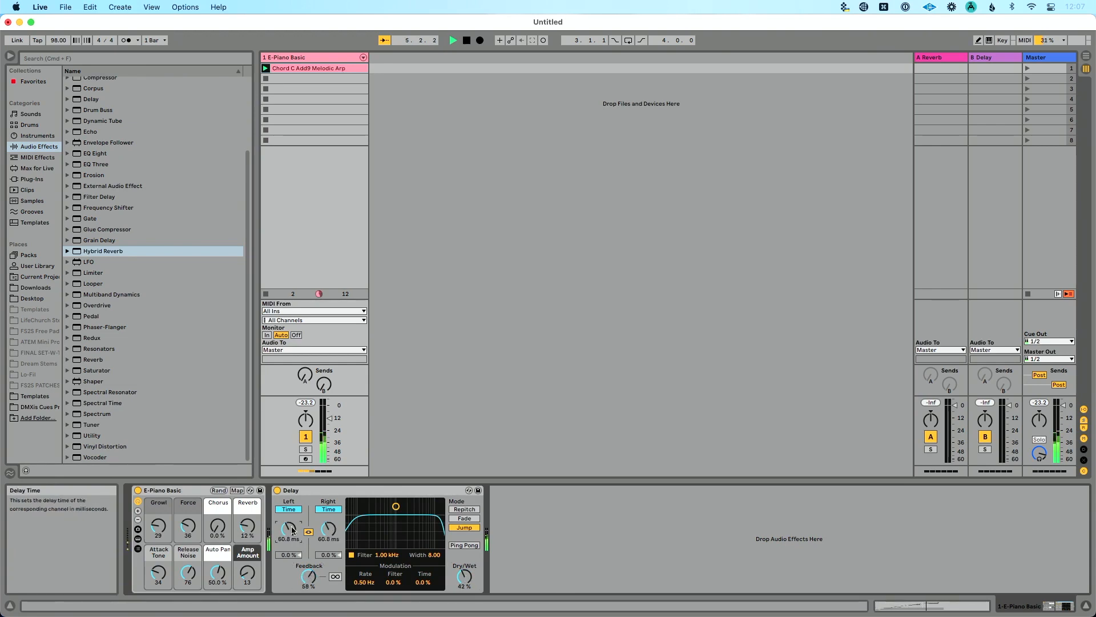
scroll(292, 530, down, 5)
scroll(292, 530, up, 10)
scroll(292, 529, up, 8)
Step: Switch the Delay to Repitch mode, sweep the delay time to 10.5 ms and up to 585 ms, set Feedback to 81%, and stop playback
click(464, 508)
drag(292, 529, 292, 531)
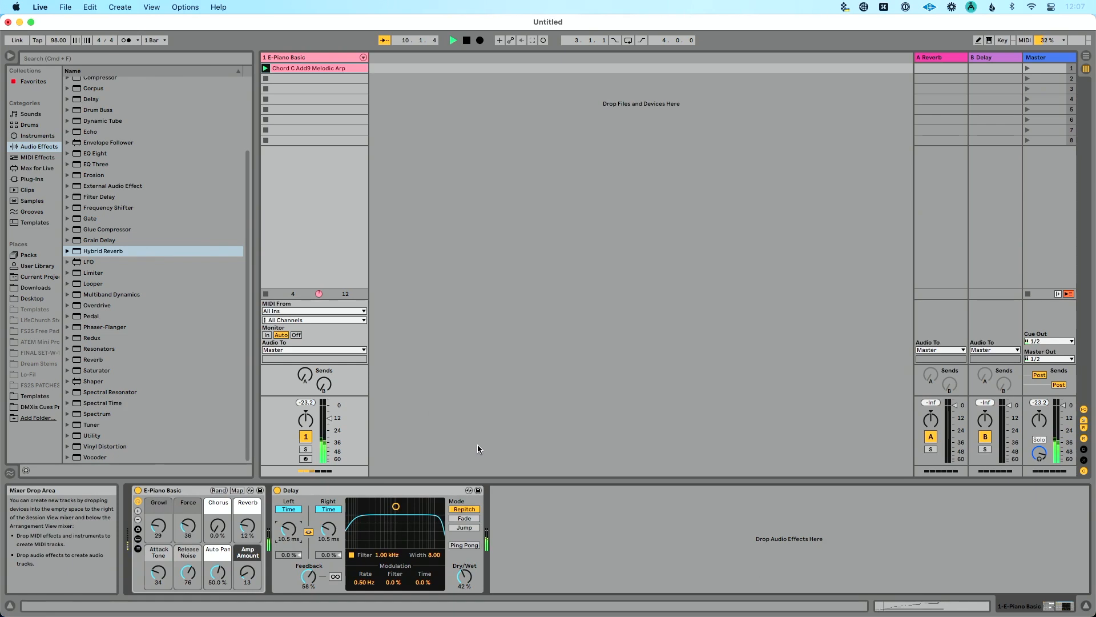
drag(289, 529, 289, 488)
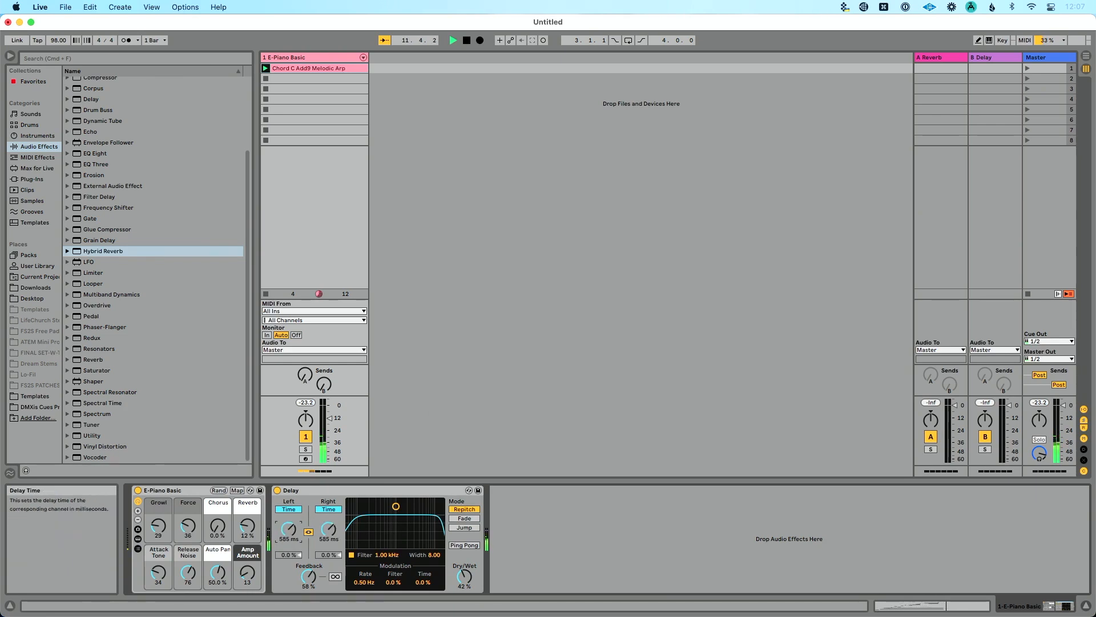
drag(309, 576, 309, 563)
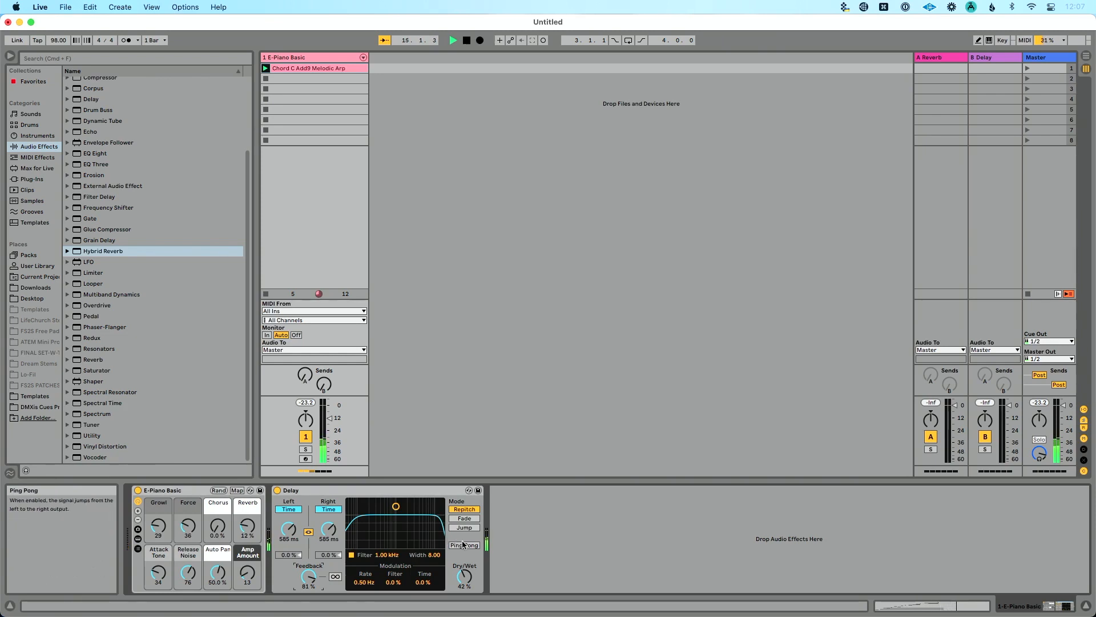
key(space)
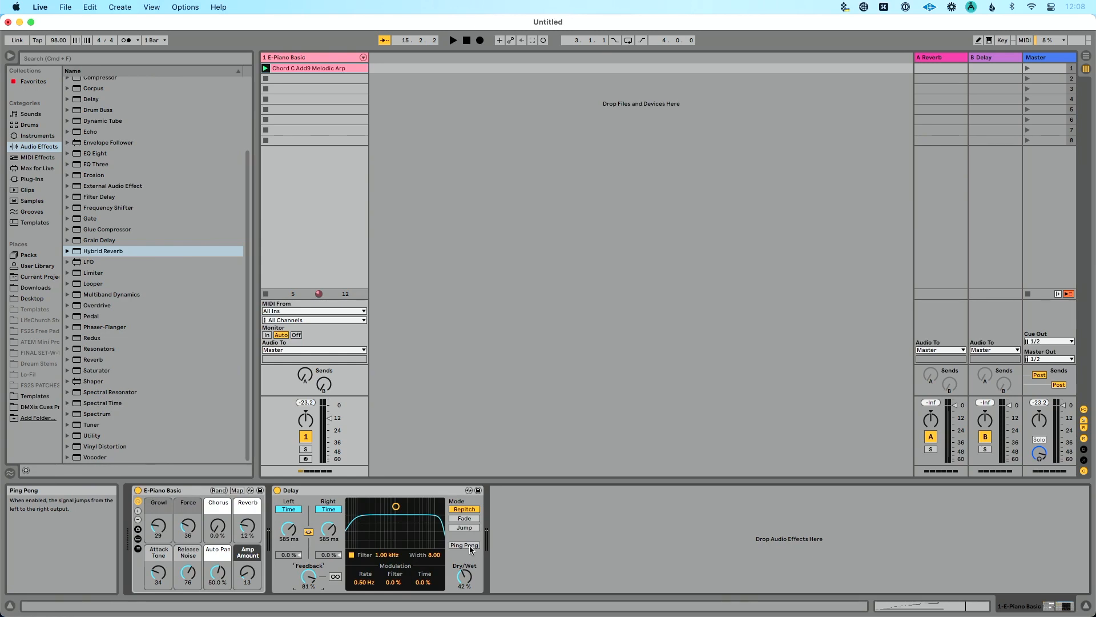
Step: During playback, set Dry/Wet to 71%, enable Ping Pong, and raise the E-Piano track's volume, then stop
key(space)
mouse_move(465, 576)
mouse_down()
mouse_move(465, 552)
mouse_move(464, 575)
mouse_up()
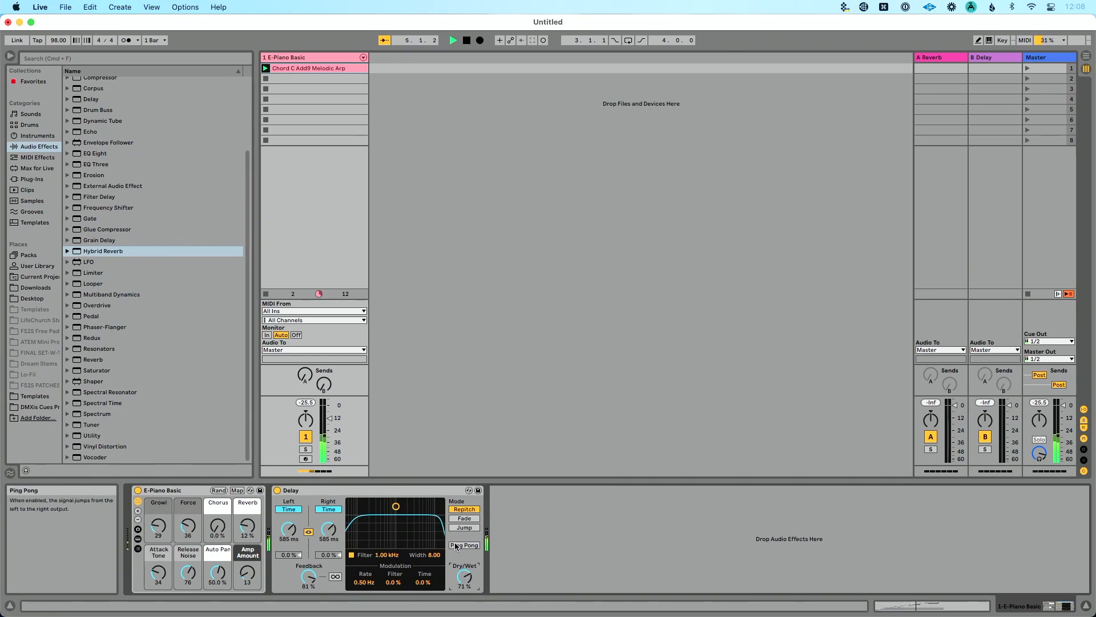
click(456, 546)
drag(330, 417, 332, 411)
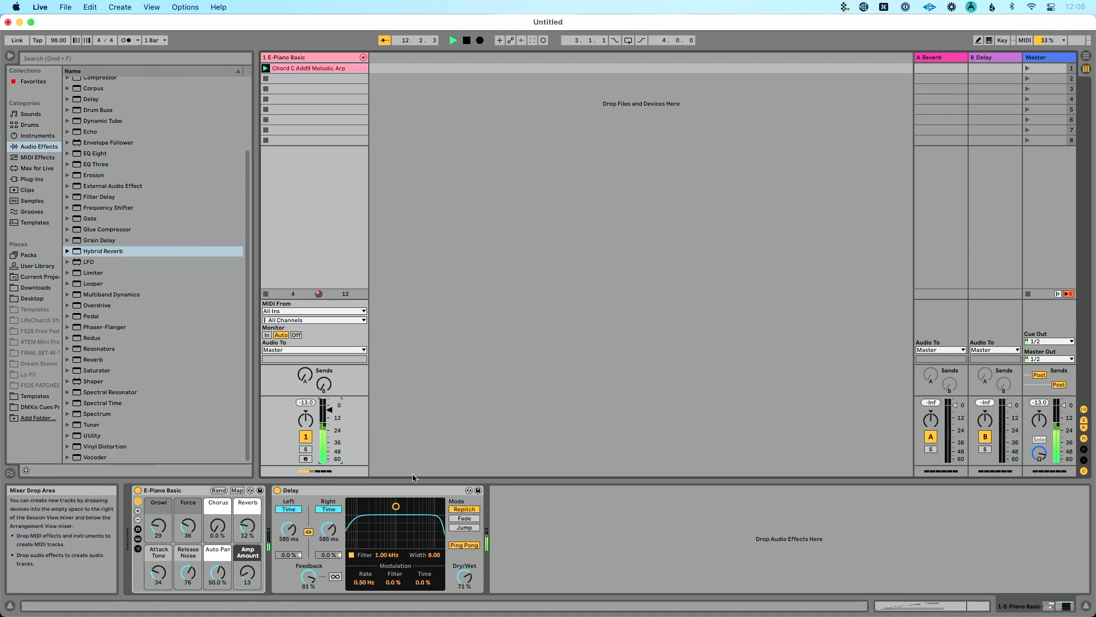
key(space)
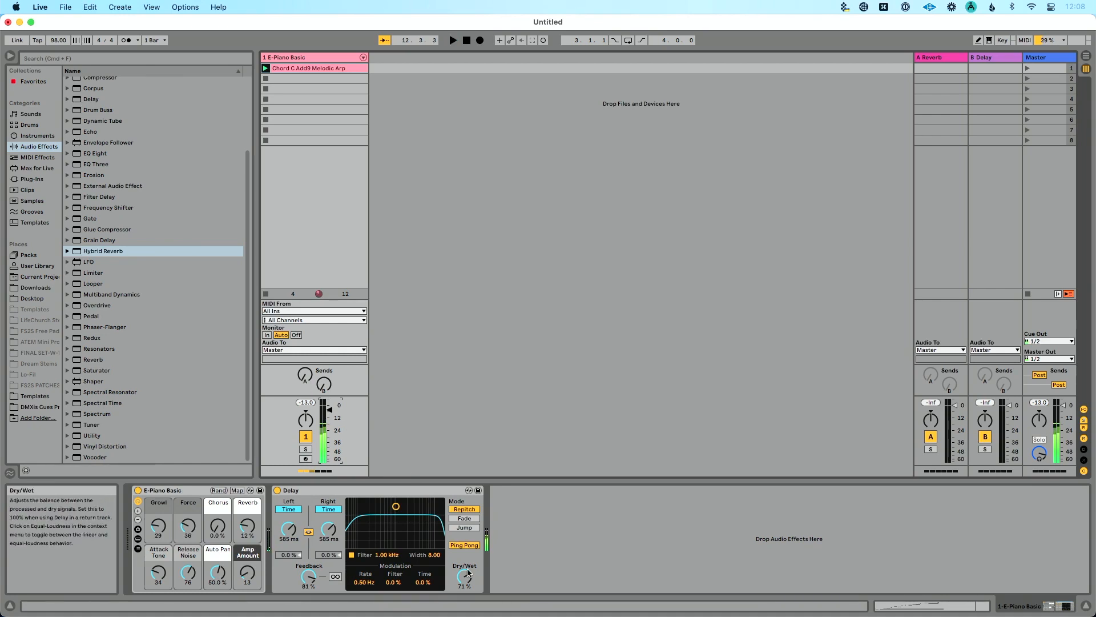
Step: Set the Delay's Dry/Wet to 63% and Feedback to 63%, keeping Ping Pong on
drag(464, 576, 464, 579)
click(464, 547)
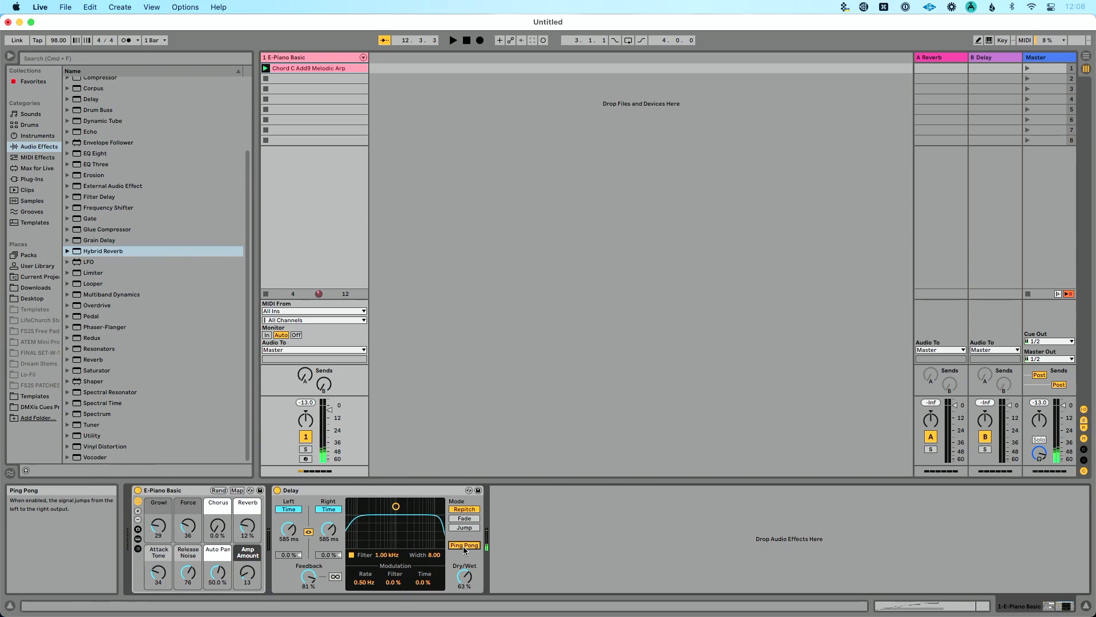
drag(307, 572, 306, 577)
click(289, 529)
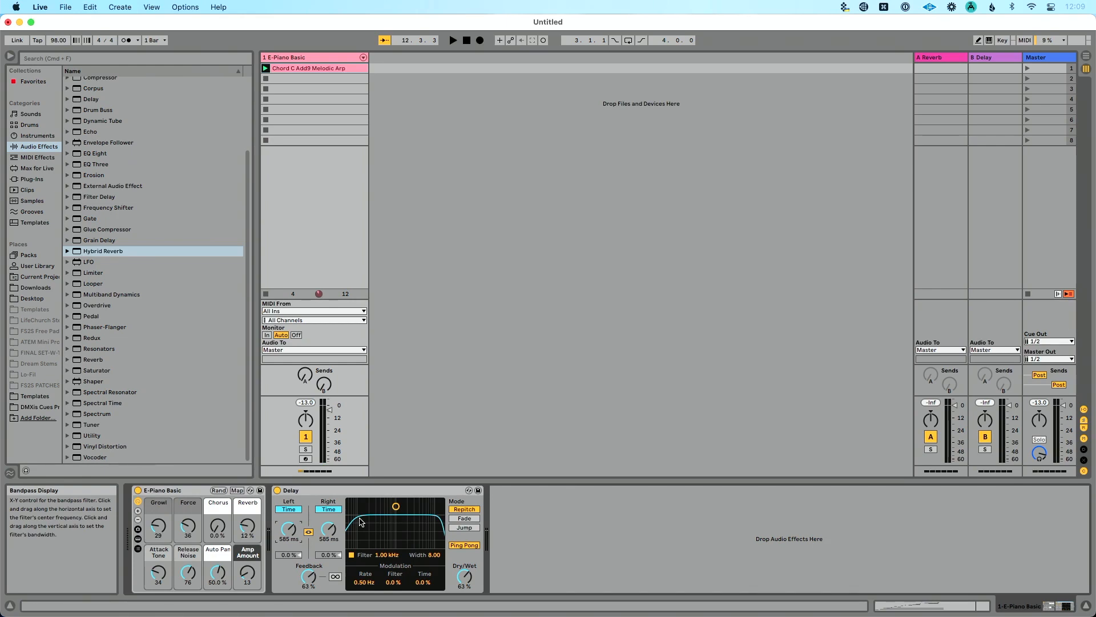
Step: Turn Ping Pong off, start playback, and lower the linked delay time to 45.5 ms
click(474, 546)
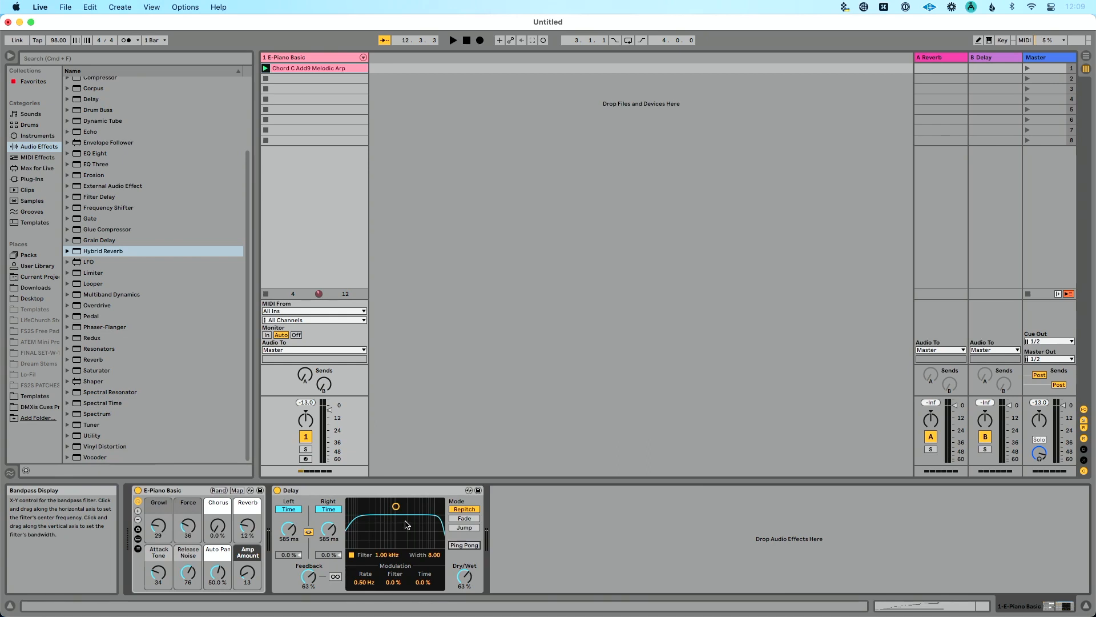
key(space)
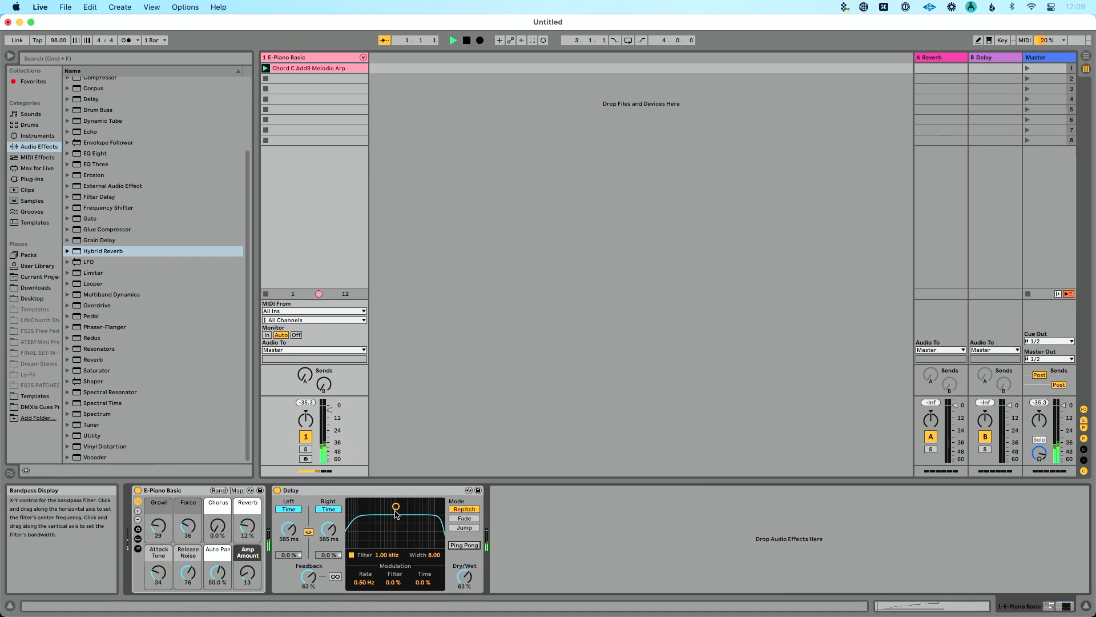
drag(329, 528, 304, 565)
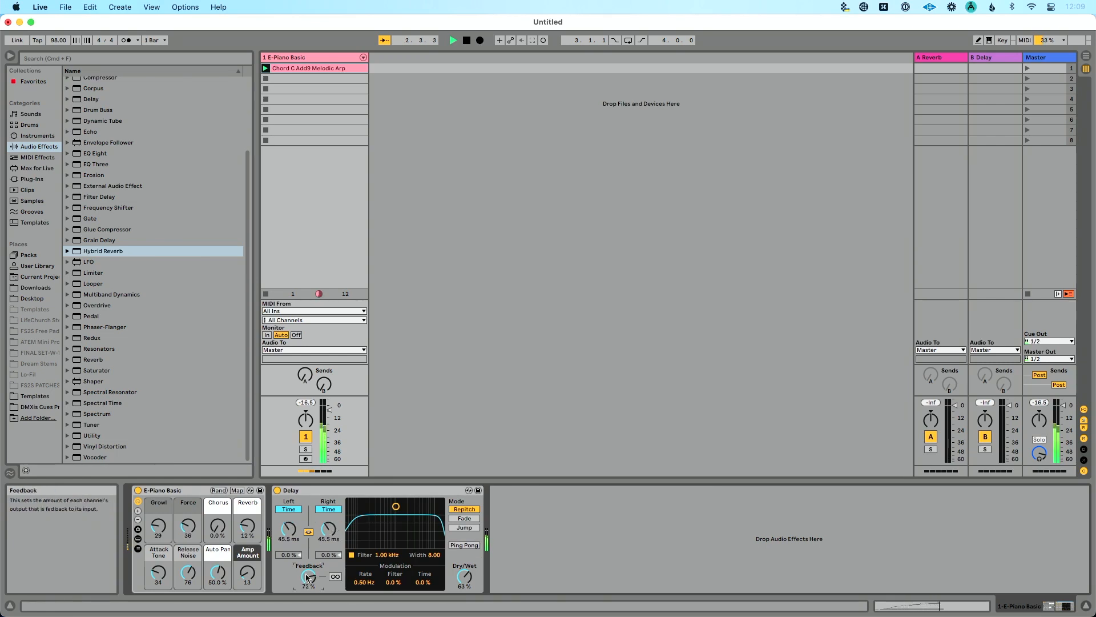
Step: Raise Feedback to 81% and sweep the Delay's filter down to 228 Hz and back up to about 1.04 kHz
drag(394, 557, 393, 581)
drag(307, 578, 307, 576)
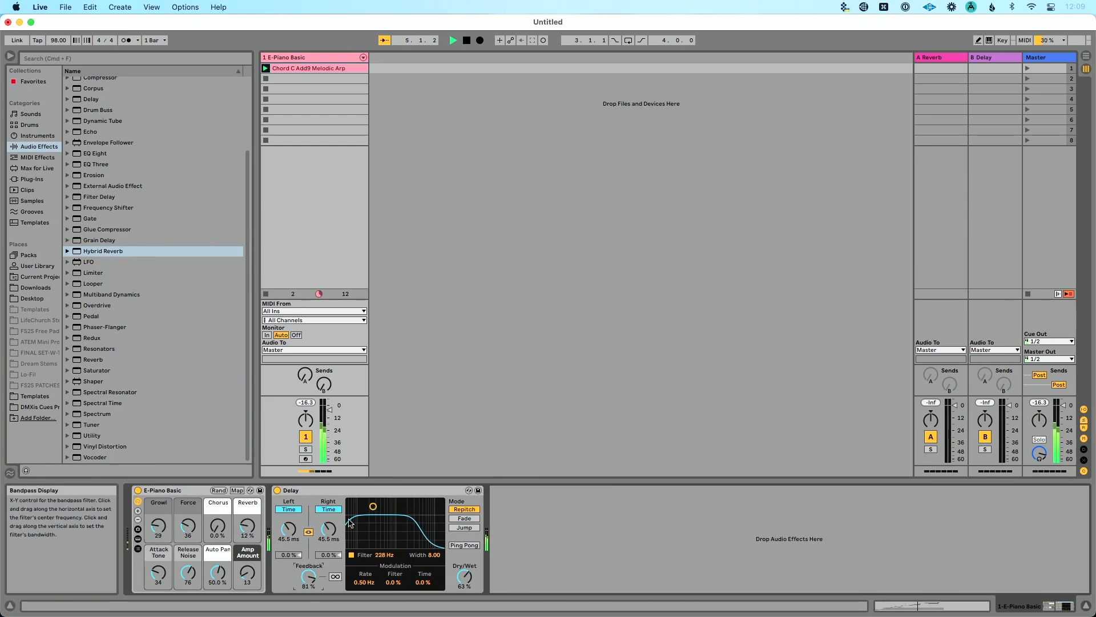
drag(374, 507, 396, 504)
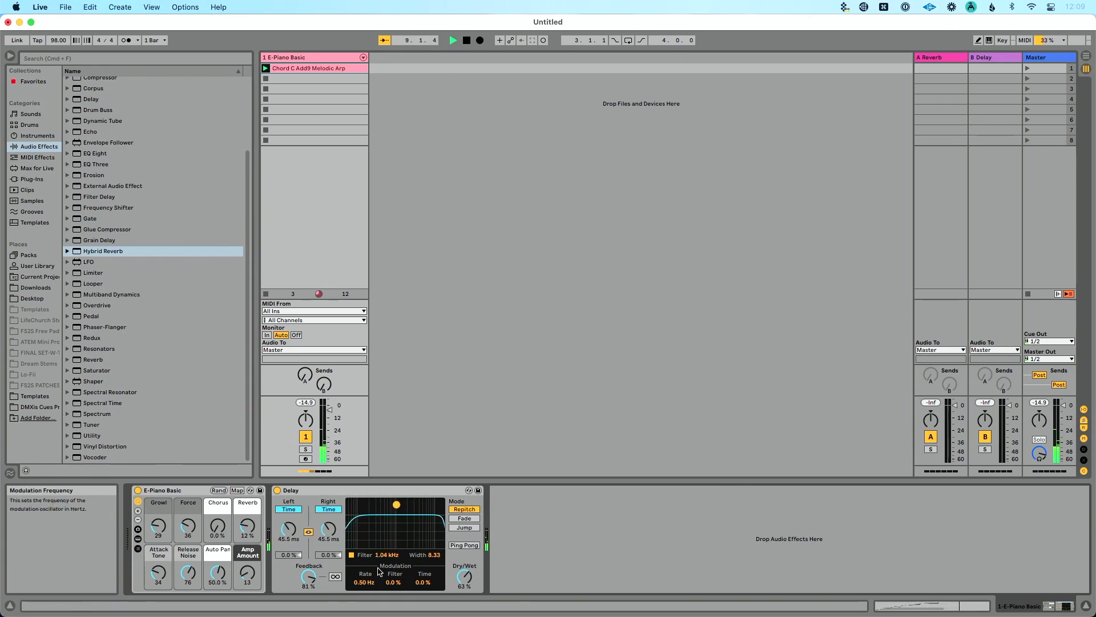
Step: Narrow the filter to width 2.29 at 1.29 kHz, raise Feedback to 95%, and sweep the delay time up through 400 ms to 659 ms
mouse_move(386, 556)
mouse_down()
mouse_move(387, 500)
mouse_move(387, 565)
mouse_up()
drag(398, 510, 399, 535)
drag(310, 576, 310, 568)
mouse_move(329, 529)
mouse_down()
mouse_move(329, 541)
mouse_move(329, 513)
mouse_up()
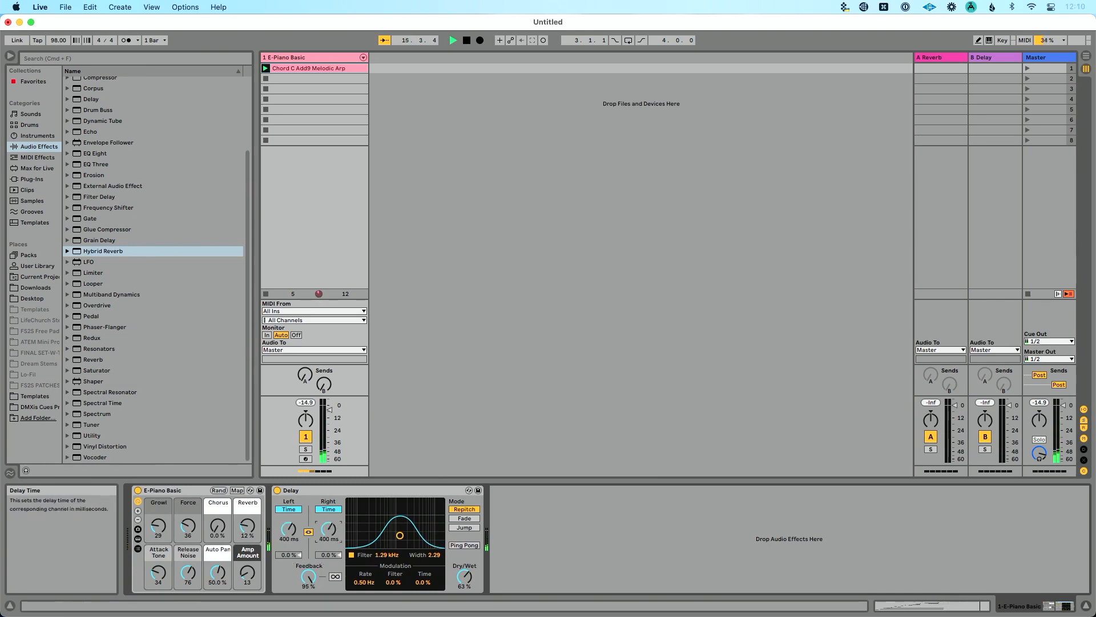
Step: Move the filter to 241 Hz with width 1.30, adjusting Dry/Wet to 75% and then 68%
drag(464, 577, 464, 570)
drag(399, 535, 373, 531)
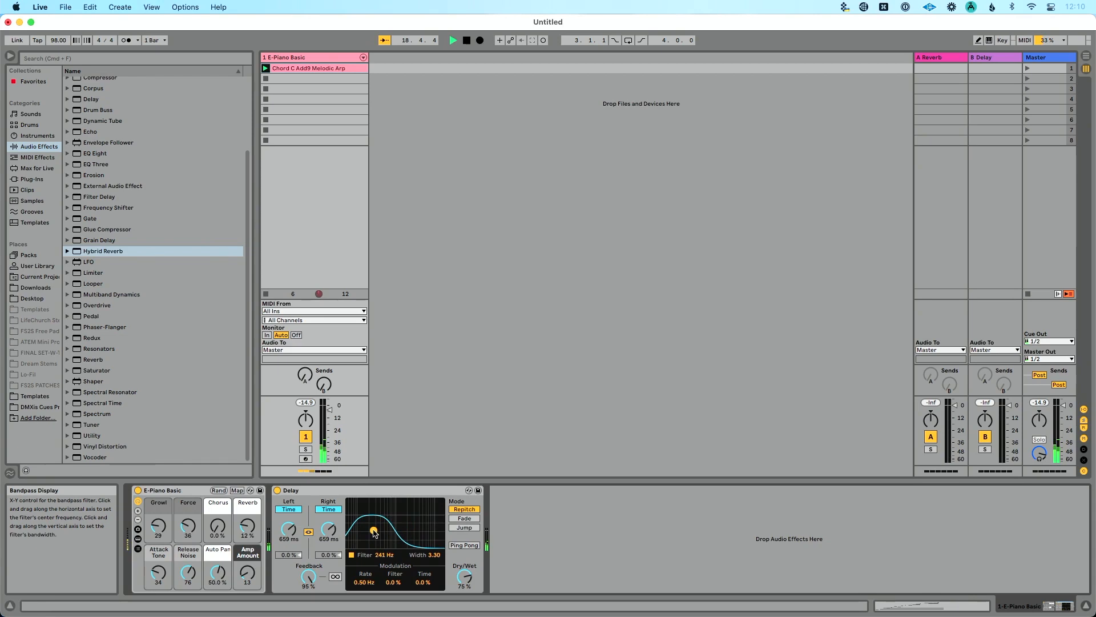
mouse_move(435, 554)
mouse_down()
mouse_move(434, 544)
mouse_move(434, 564)
mouse_move(419, 554)
mouse_up()
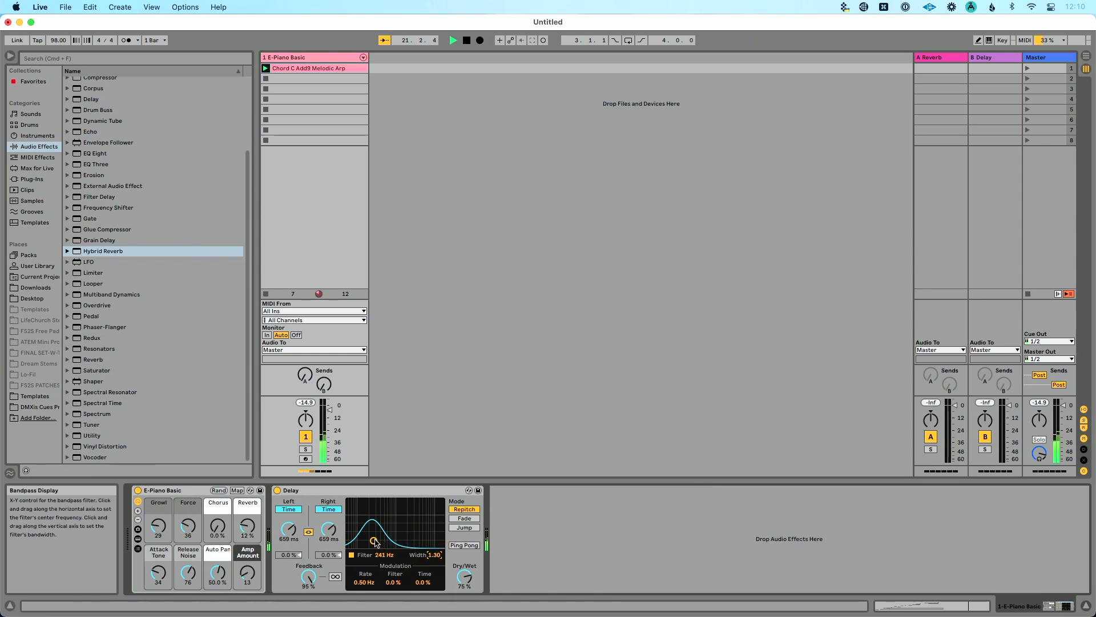
click(306, 577)
drag(464, 577, 464, 568)
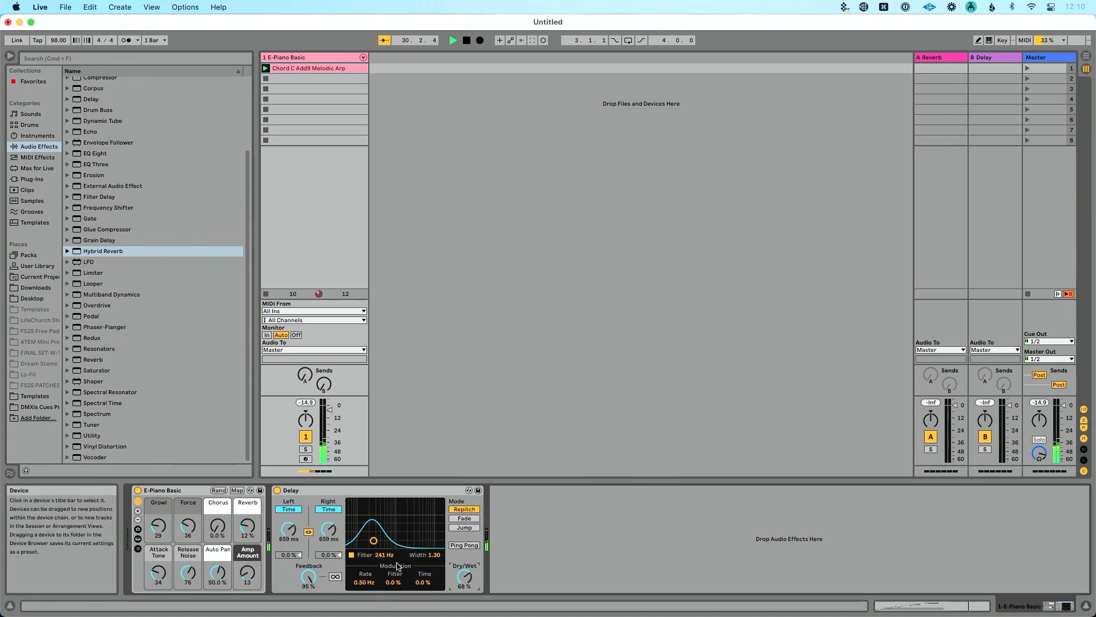
Step: Set the Filter modulation to 100% and its Rate to 0.03 Hz, and raise Dry/Wet to 83%
click(364, 582)
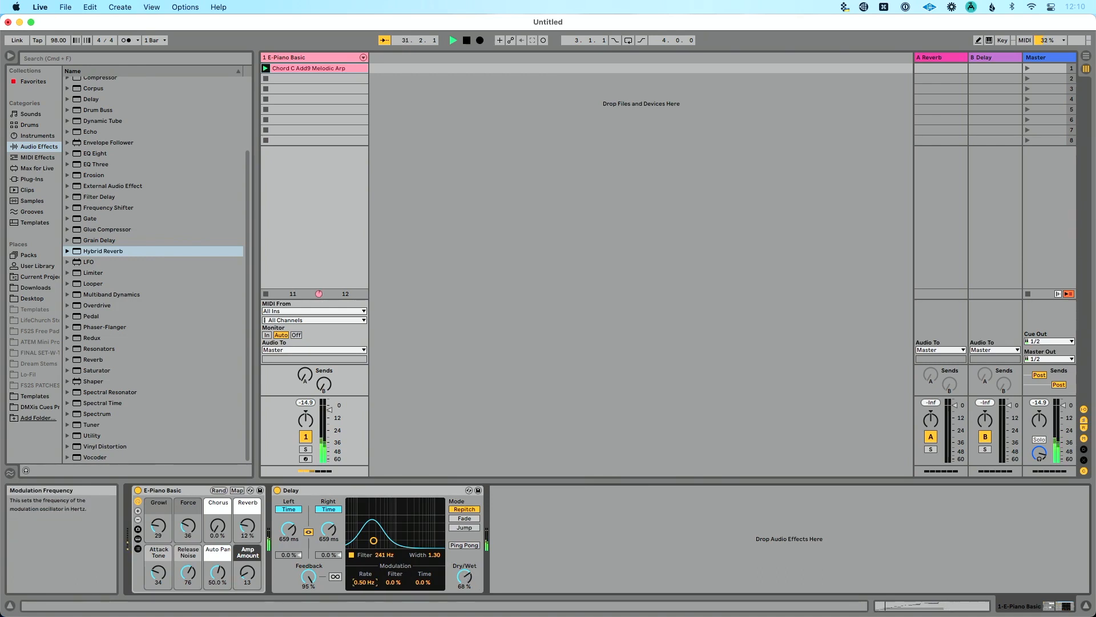
drag(364, 582, 394, 562)
drag(363, 582, 363, 606)
drag(363, 606, 365, 581)
drag(465, 577, 465, 566)
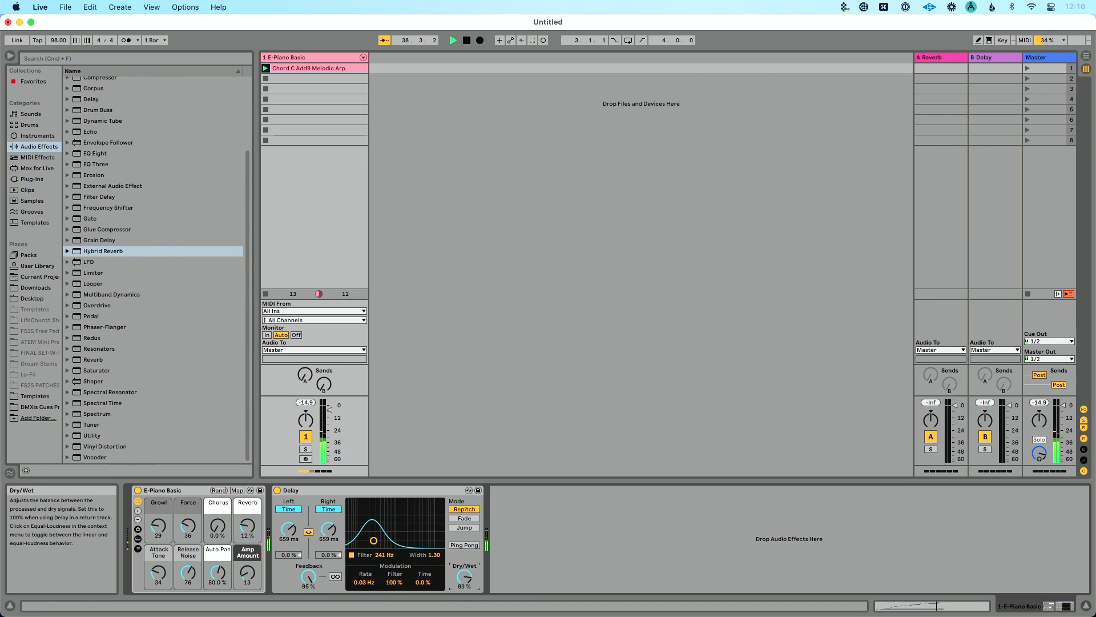
Step: Move the filter to 482 Hz with width 1.17 and sweep the modulation Rate up to 32.9 Hz and down to 0.63 Hz
drag(373, 541, 385, 540)
drag(363, 584, 364, 581)
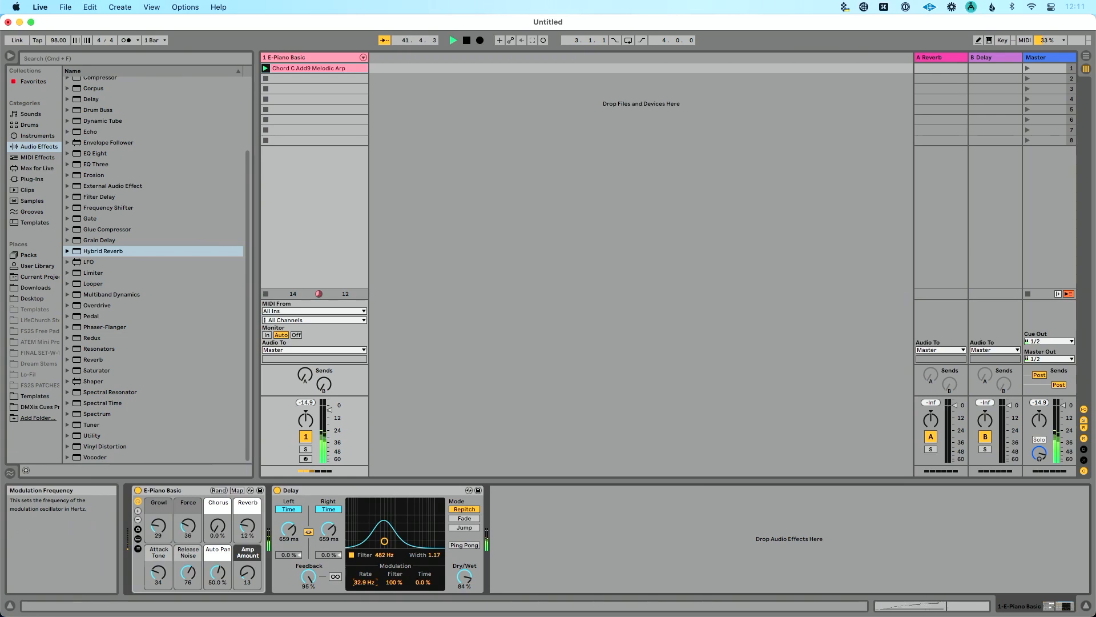
mouse_move(363, 581)
mouse_down()
mouse_move(364, 593)
mouse_move(363, 584)
mouse_up()
Step: Set the Time modulation to 8.6%, lower Dry/Wet to 32%, and stop playback
click(422, 584)
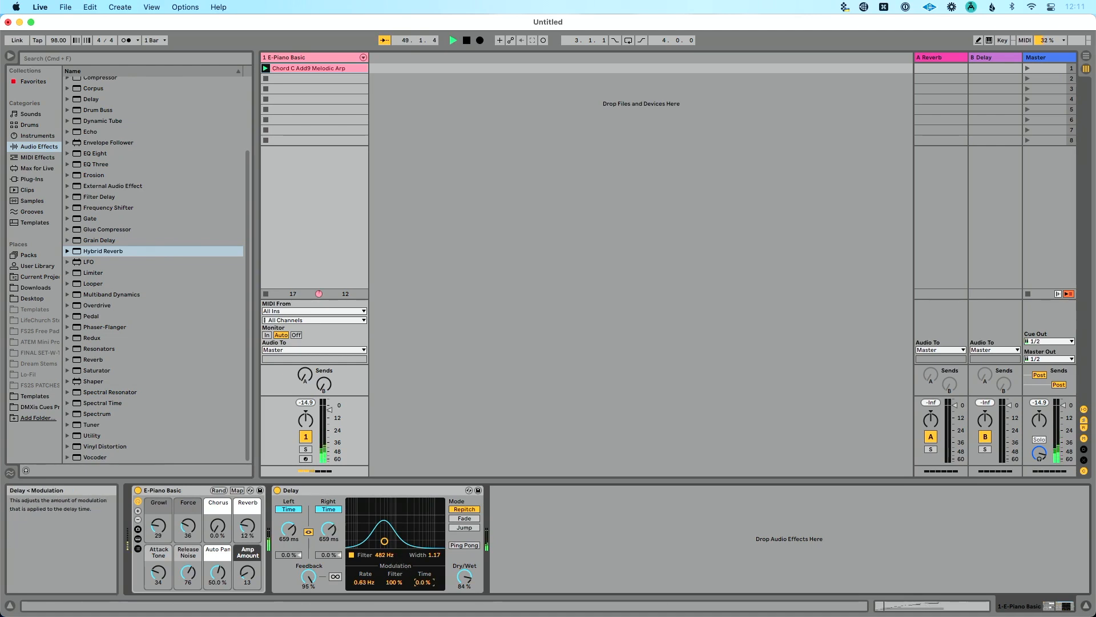
drag(422, 584, 467, 579)
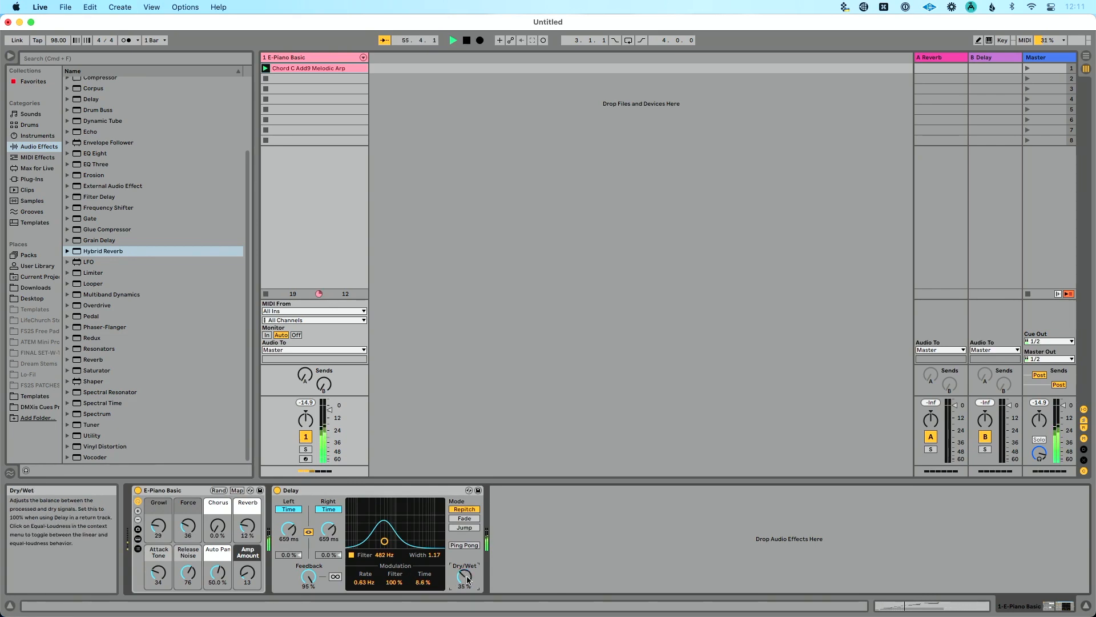
drag(467, 578, 467, 579)
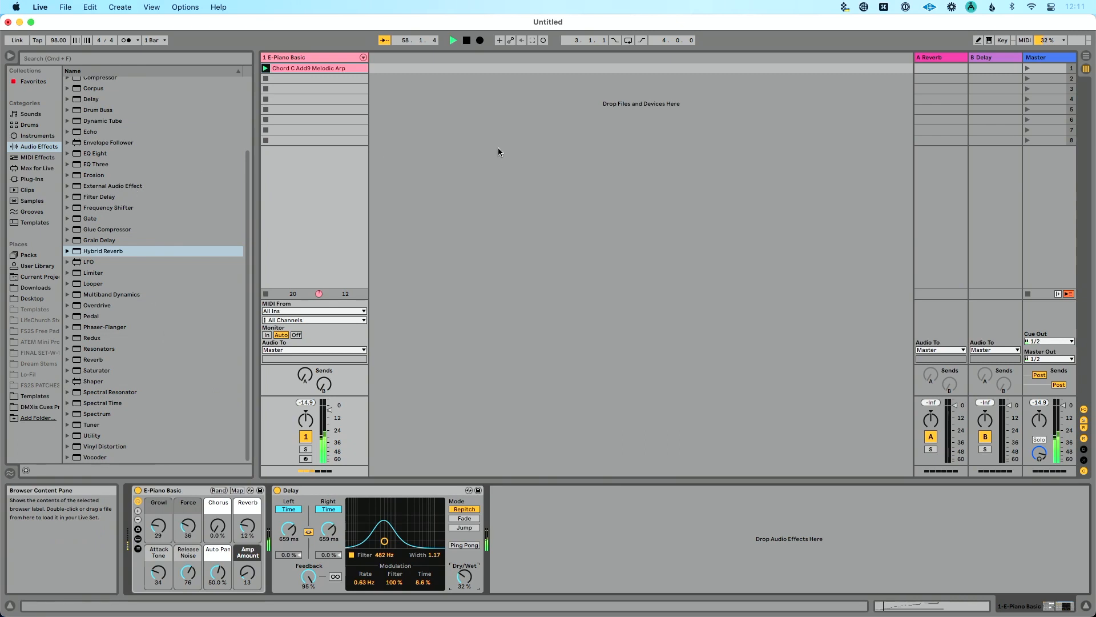
key(space)
Step: Add a second Delay after the first one and set it to Time mode at 699 ms
scroll(149, 190, up, 5)
drag(92, 193, 570, 498)
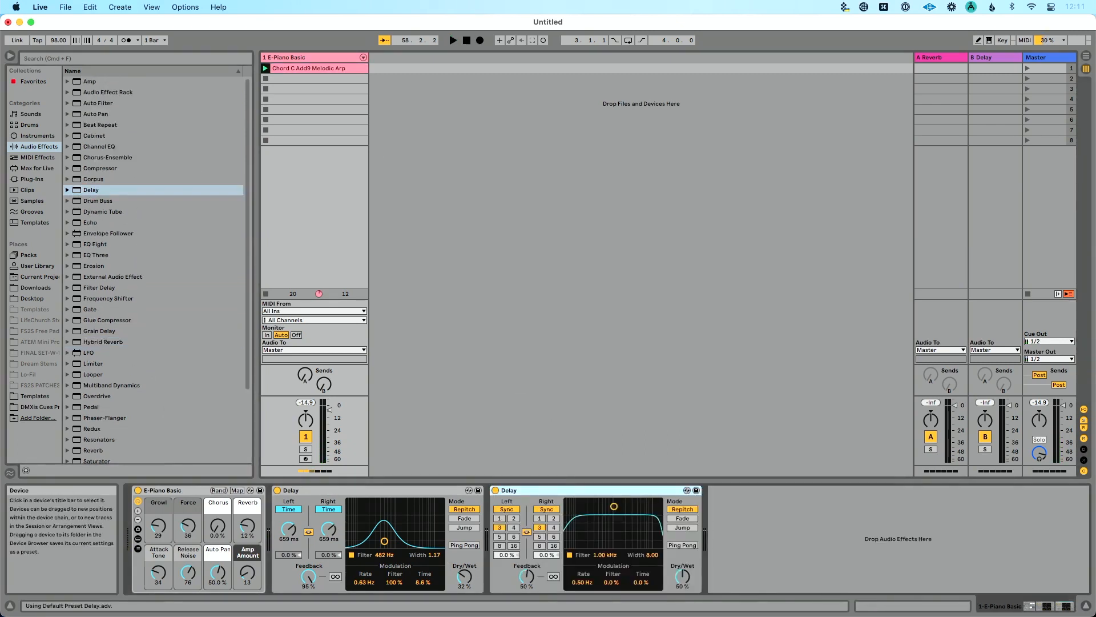
click(514, 508)
drag(509, 529, 508, 519)
Step: Deactivate the first Delay, set the second one's Feedback to 81% and Dry/Wet to 32% during playback, then stop
click(277, 490)
key(space)
drag(525, 575, 526, 559)
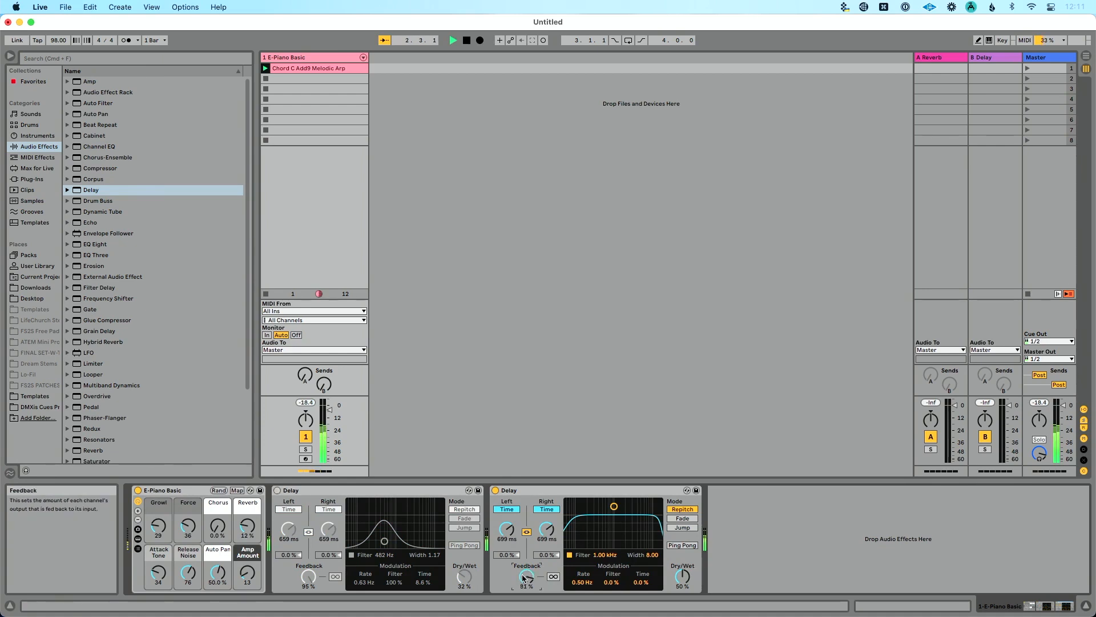
drag(682, 577, 682, 585)
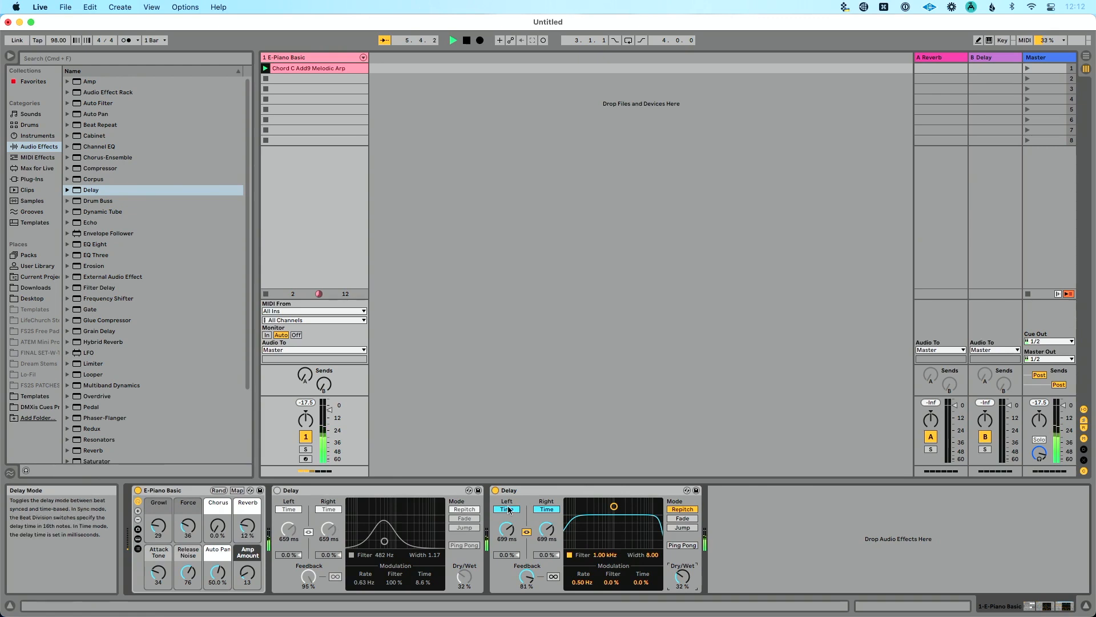
key(space)
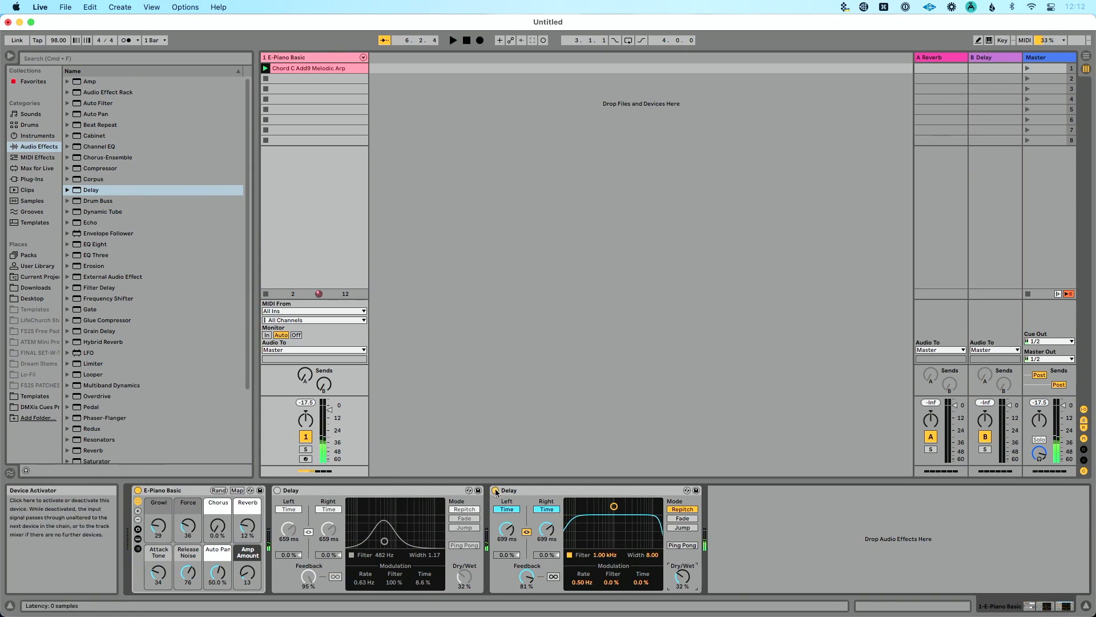
Step: Deactivate the second Delay, reactivate the first one, and start playback
click(494, 490)
click(276, 491)
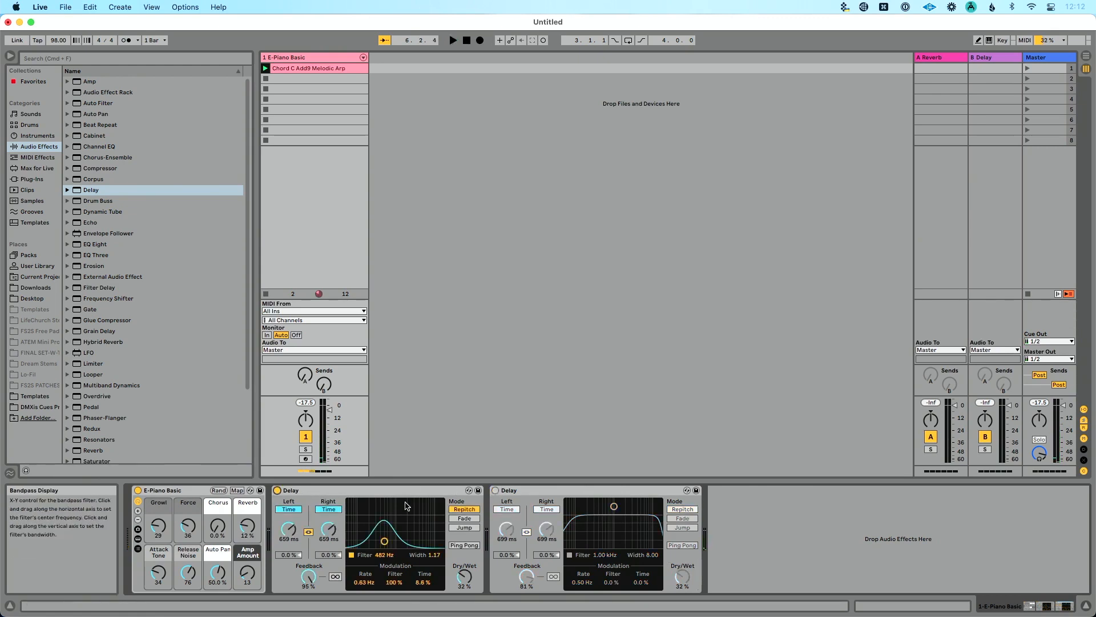
key(space)
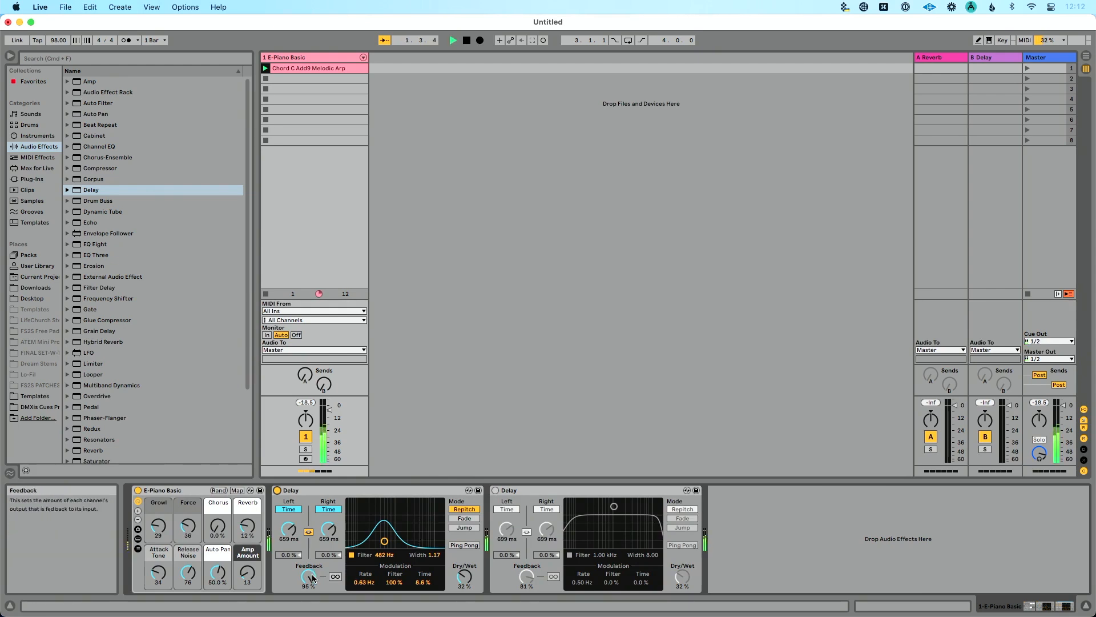